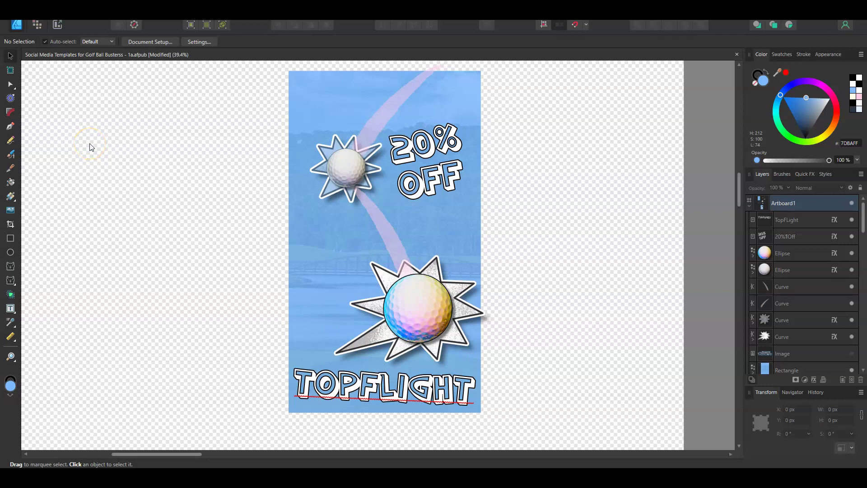
Shrink the 20% OFF text frame to about 440 × 408 px so it hugs the text
click(144, 168)
click(424, 176)
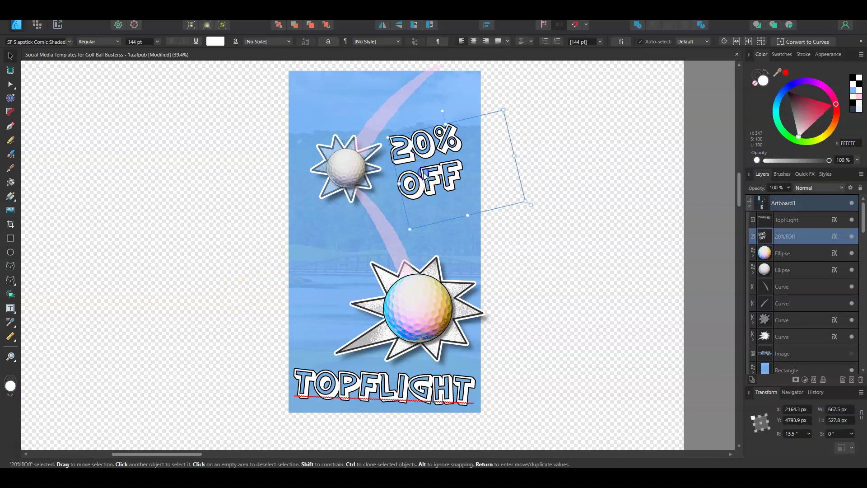
click(120, 151)
click(441, 180)
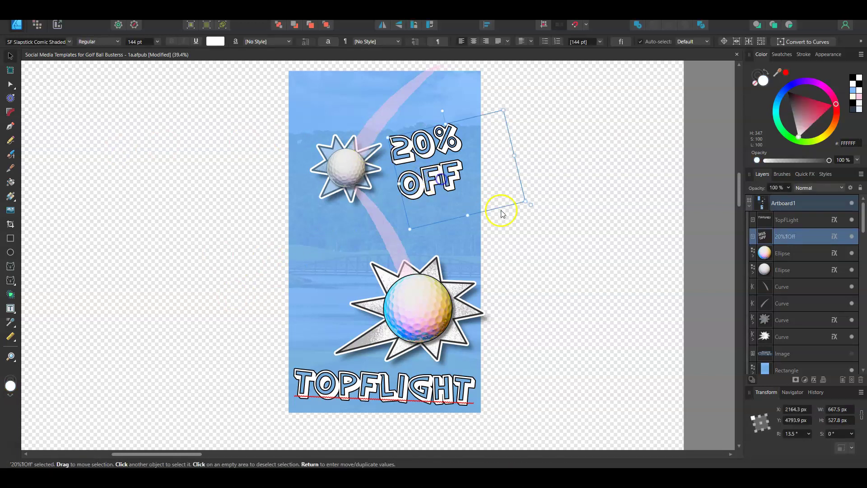
drag(524, 201, 479, 189)
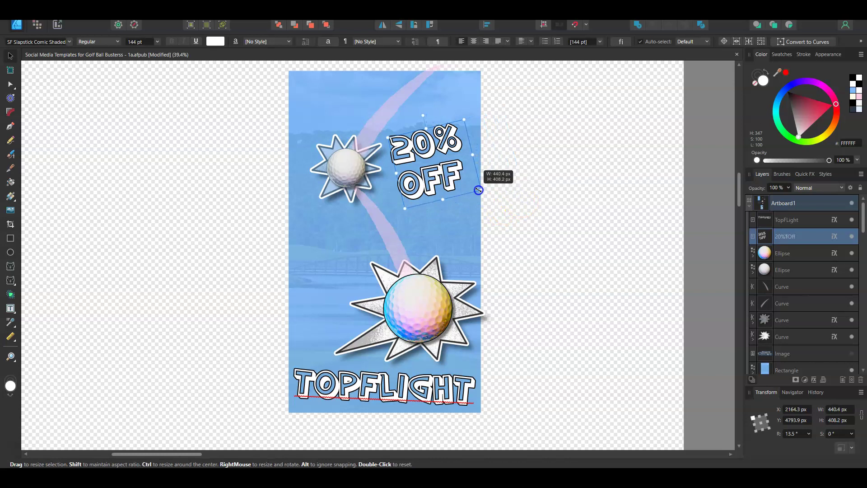
click(231, 207)
Select the blue background rectangle, then deselect it
scroll(226, 226, up, 1)
click(342, 262)
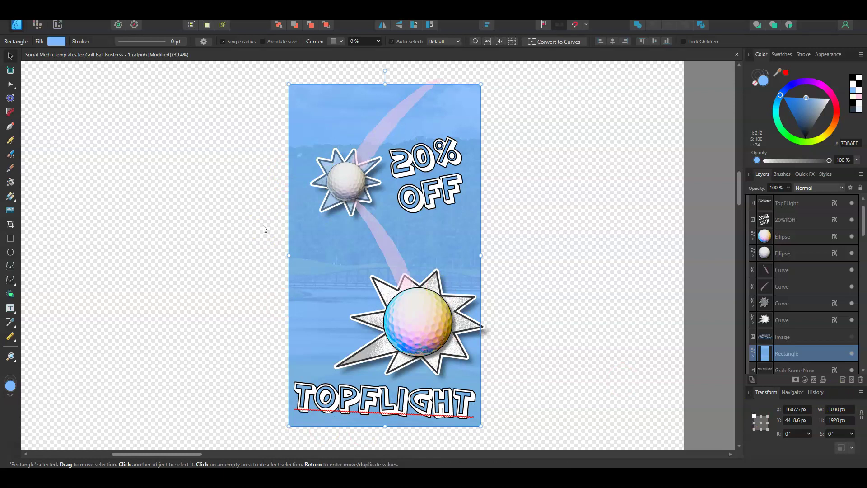
click(213, 225)
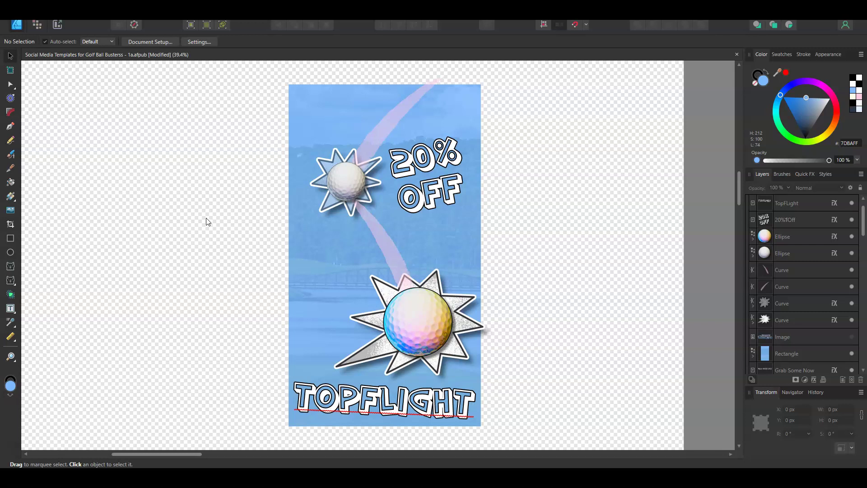
scroll(205, 222, down, 1)
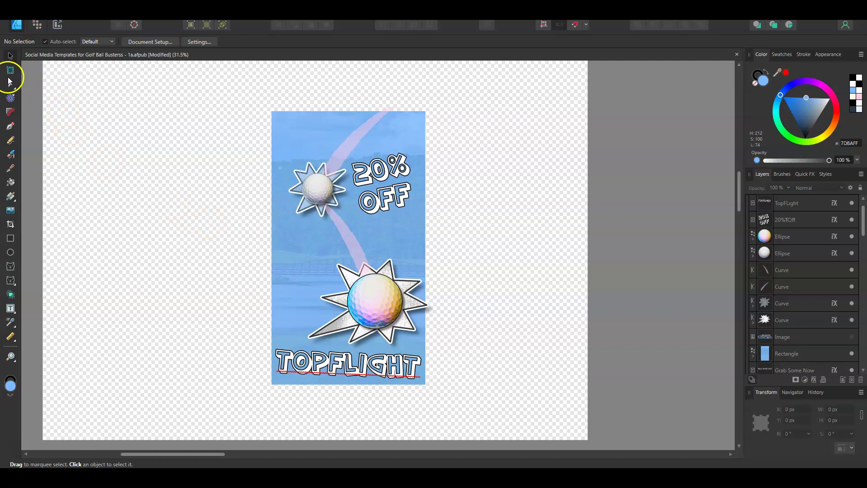
Copy all nine poster objects, including TopFlight, into a new document via File > New from Clipboard
drag(164, 97, 489, 410)
scroll(511, 388, down, 10)
scroll(511, 389, up, 10)
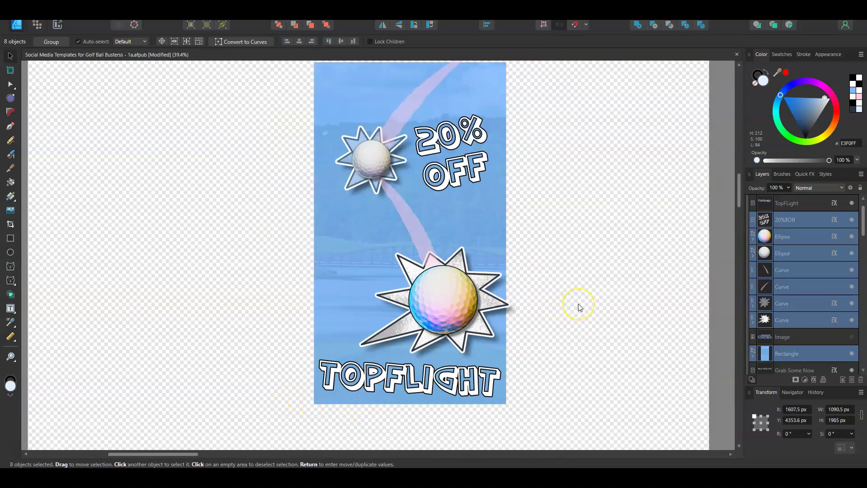
scroll(579, 306, down, 1)
drag(318, 113, 649, 406)
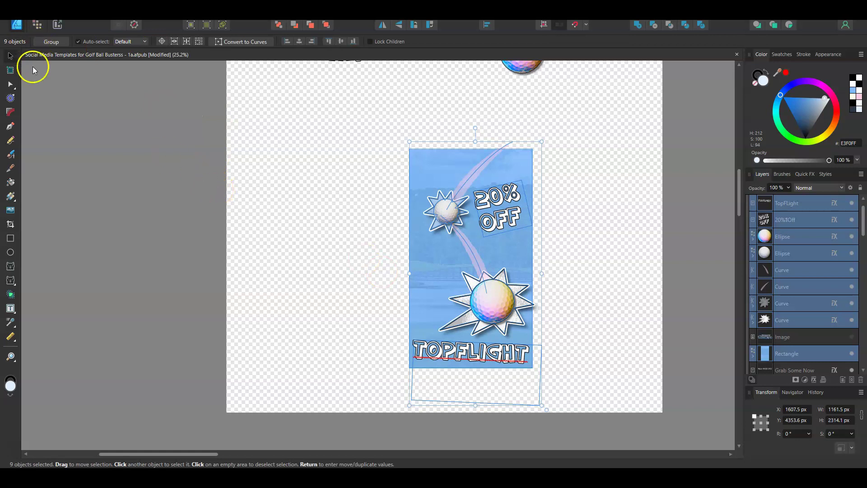
click(16, 24)
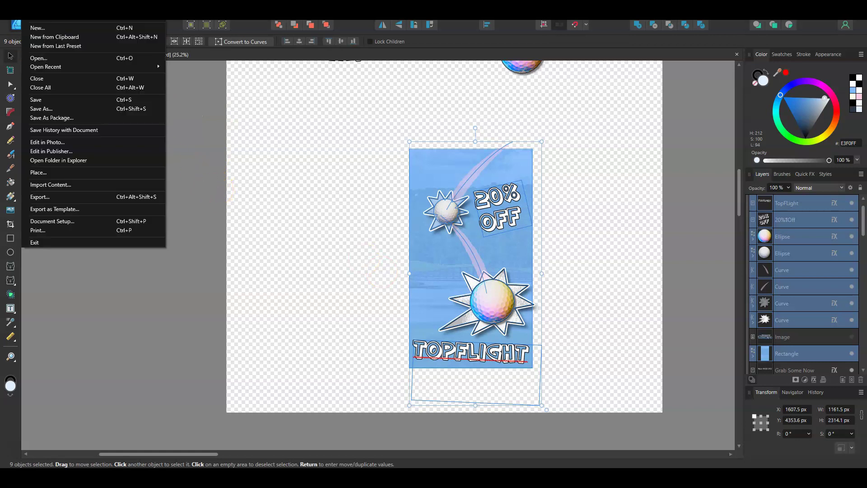
click(41, 37)
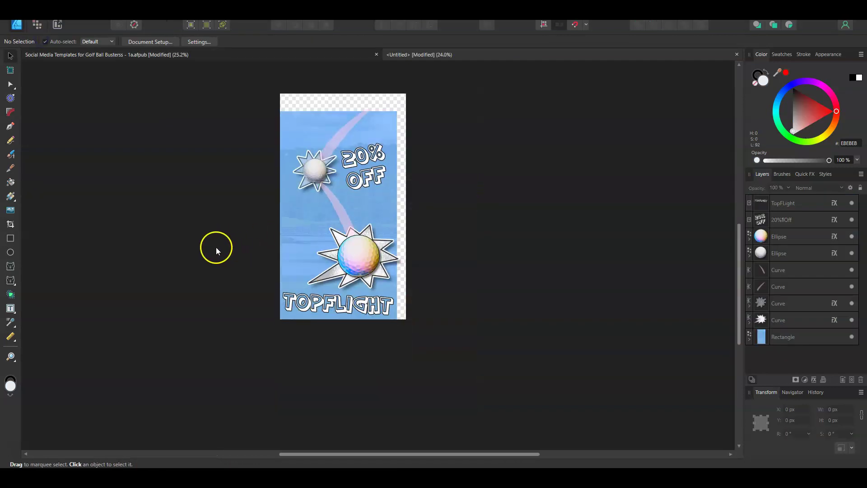
Draw Artboard1 around the copied poster and return to the Move tool
click(10, 70)
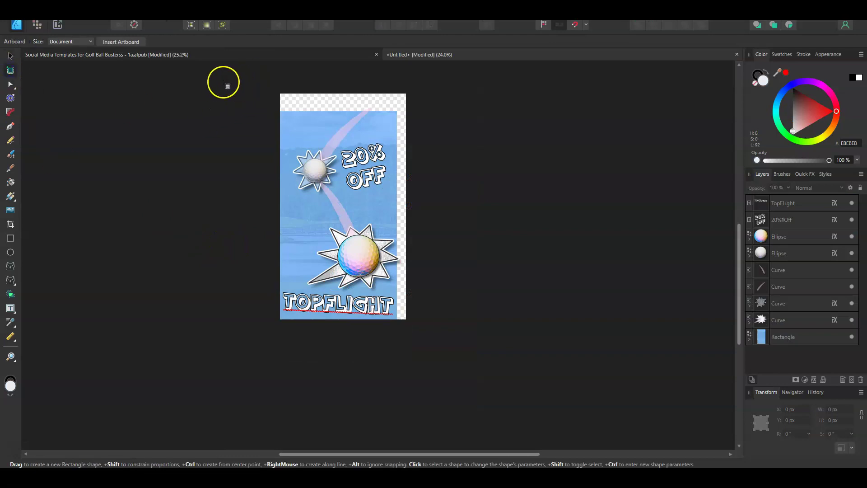
drag(218, 81, 507, 378)
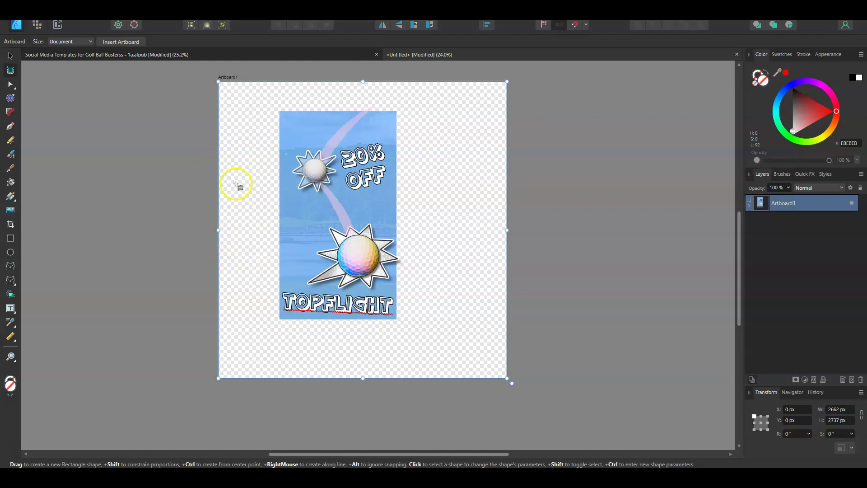
key(v)
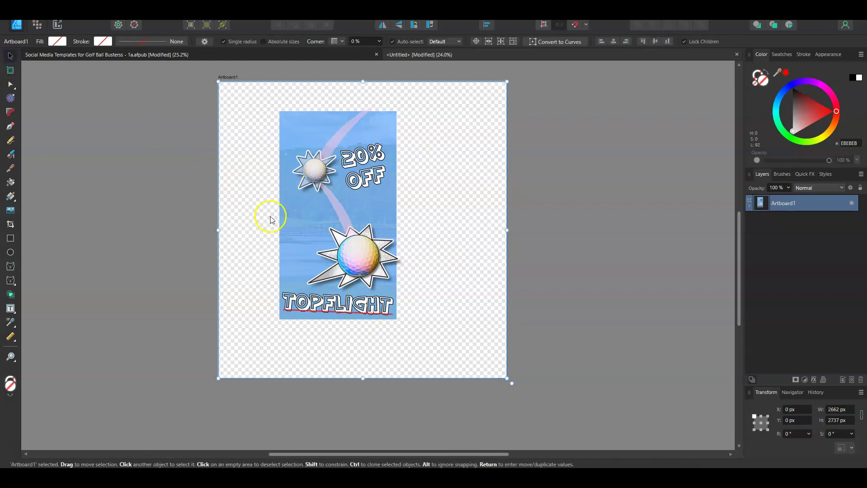
Turn Transparent Background off, then back on, in Document Setup > Color
key(alt+f)
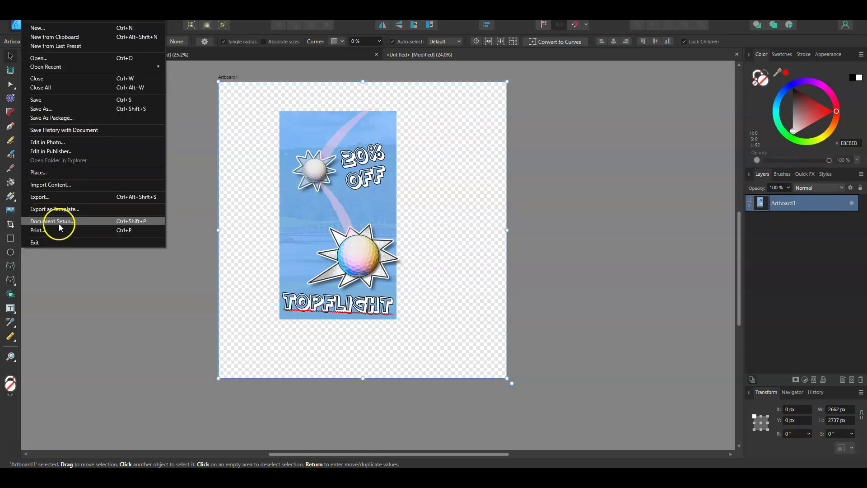
click(59, 222)
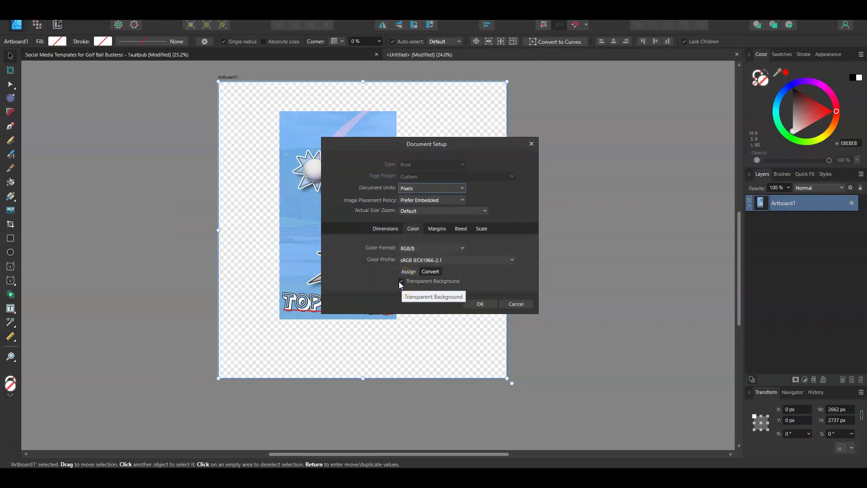
click(401, 281)
click(480, 304)
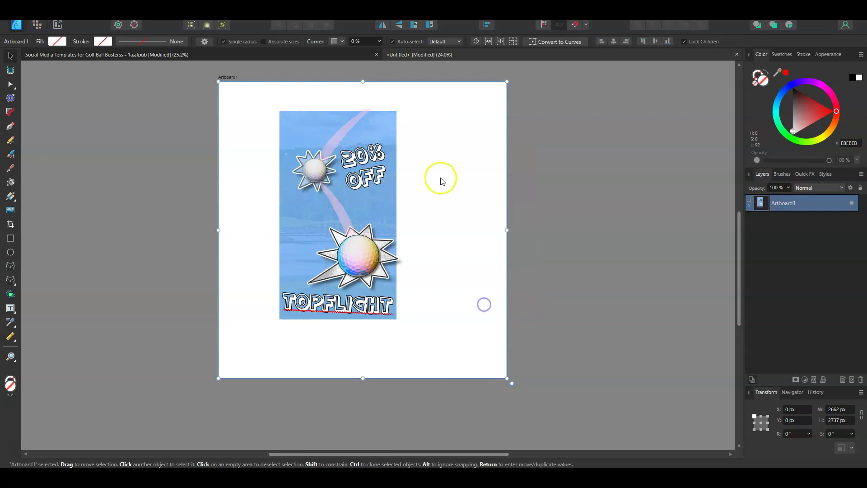
key(alt+f)
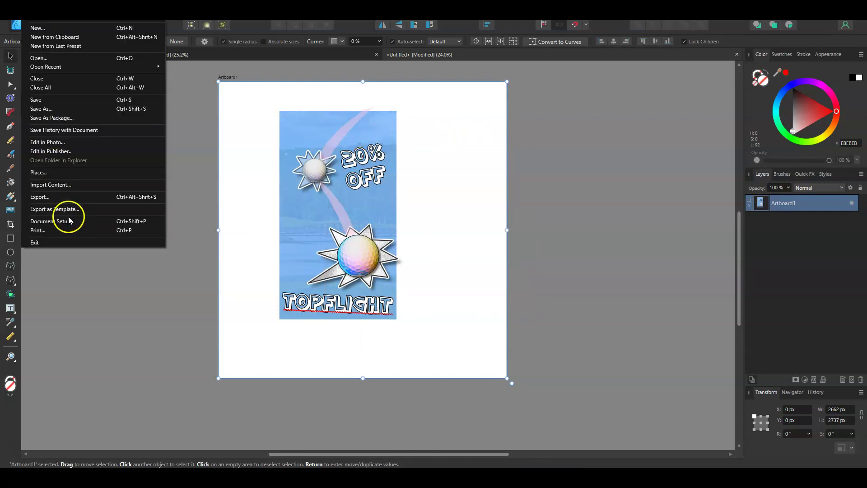
click(68, 219)
click(401, 281)
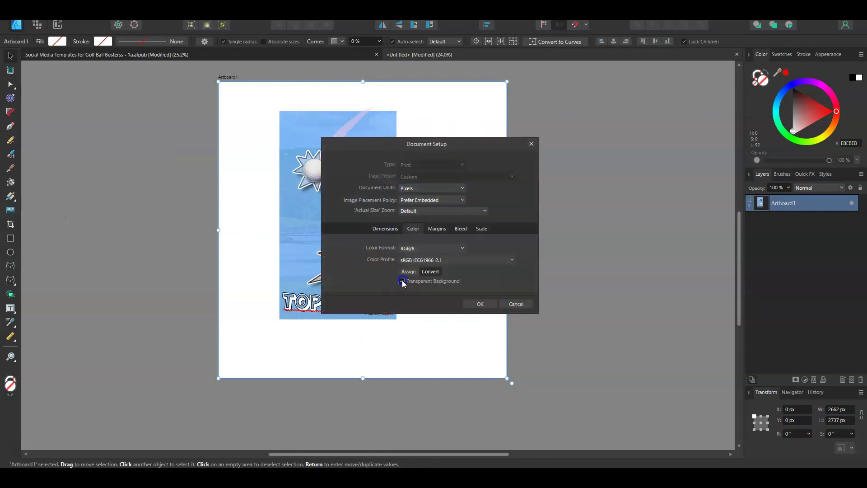
click(478, 304)
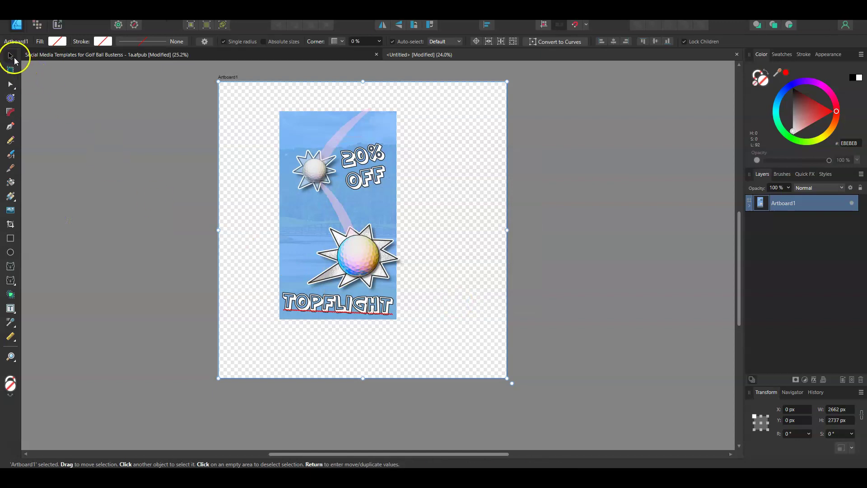
Select all nine poster objects and switch to the Export Persona's slice tool
click(135, 125)
drag(161, 92, 522, 375)
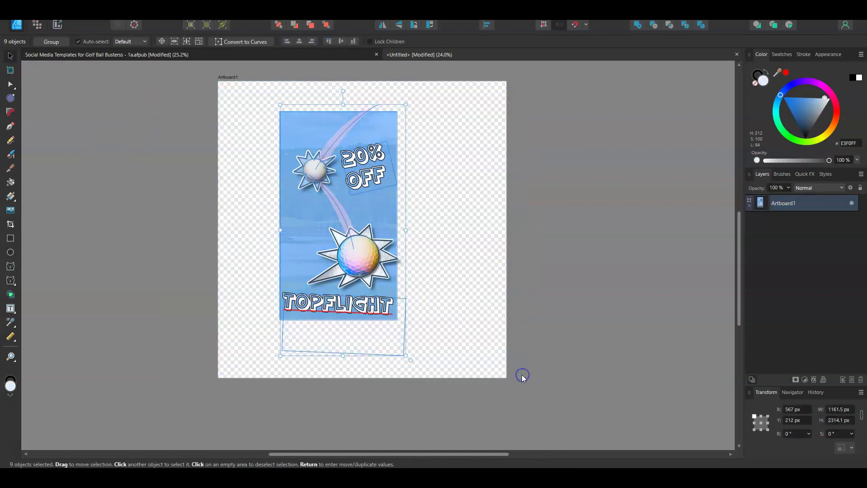
click(57, 28)
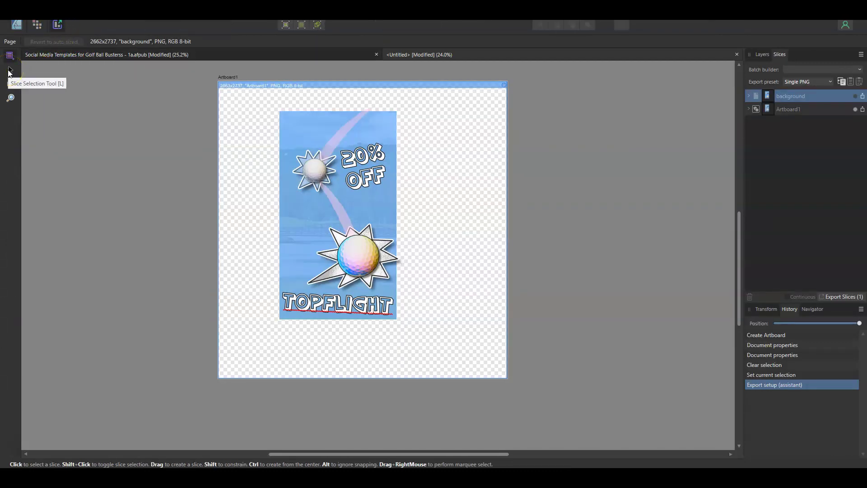
click(9, 71)
drag(158, 89, 497, 368)
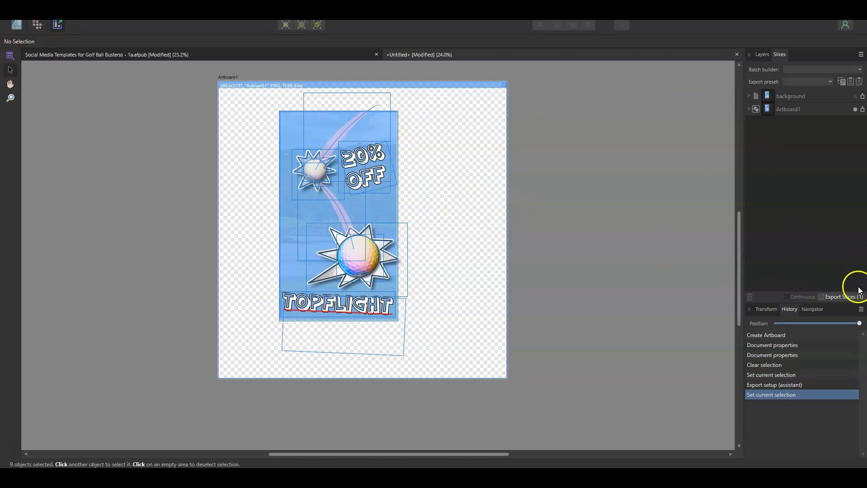
Expand Artboard1 in the Layers tab and create a slice for each layer
click(762, 55)
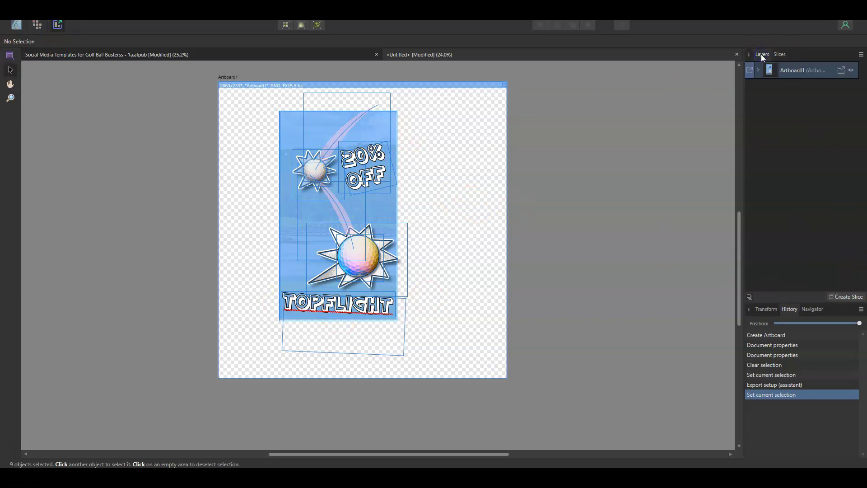
click(758, 71)
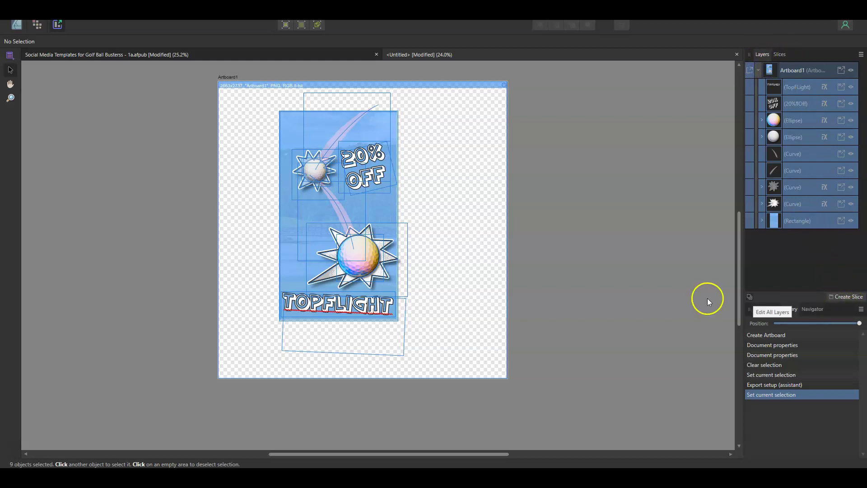
click(841, 298)
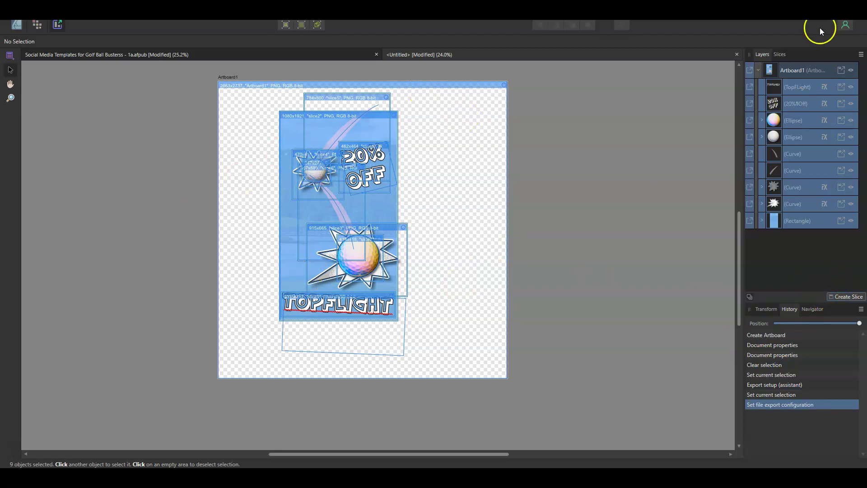
Show the Slices list and keep Single PNG as the export preset
click(780, 54)
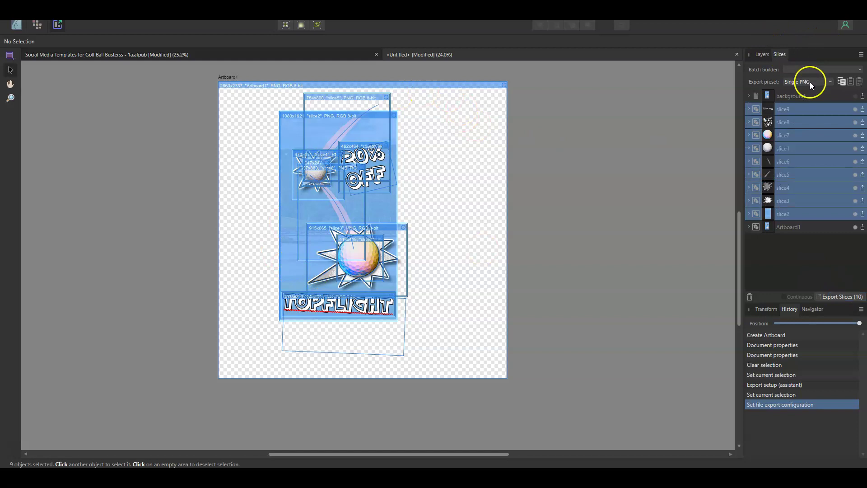
click(831, 81)
click(831, 82)
click(831, 82)
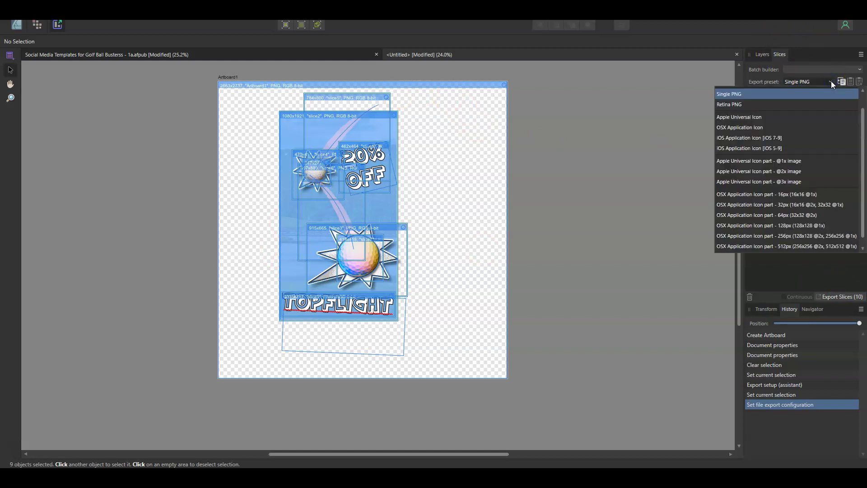
click(831, 81)
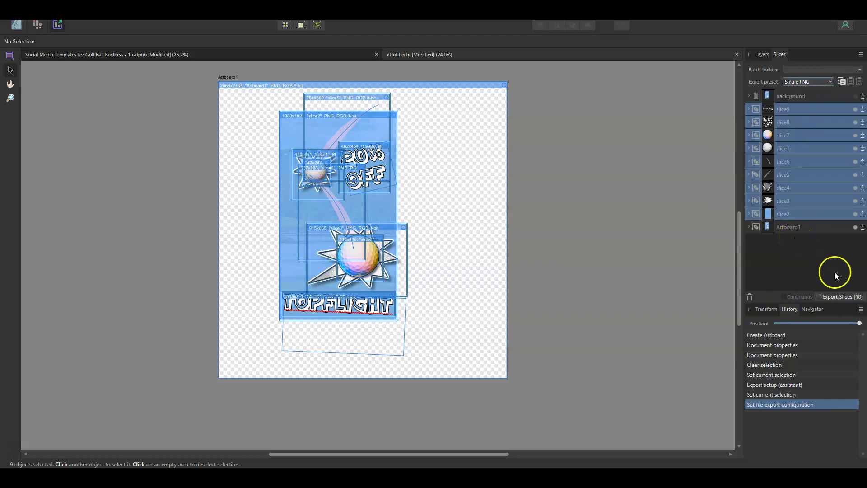
Export all slices into the GBB Instagram Ad 1b folder, overwriting the existing files
click(841, 298)
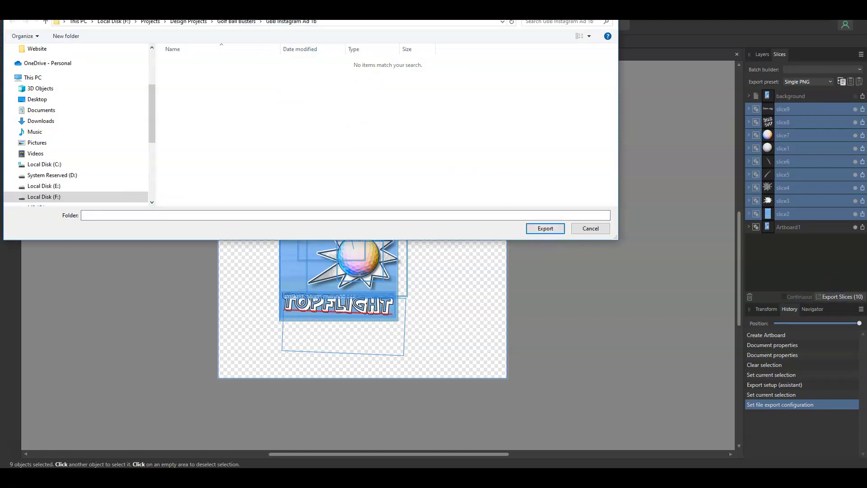
drag(277, 8, 287, 26)
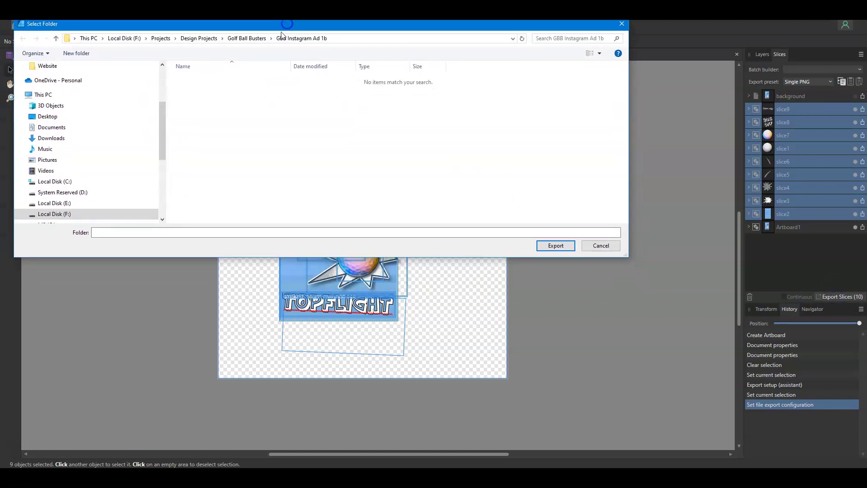
click(556, 246)
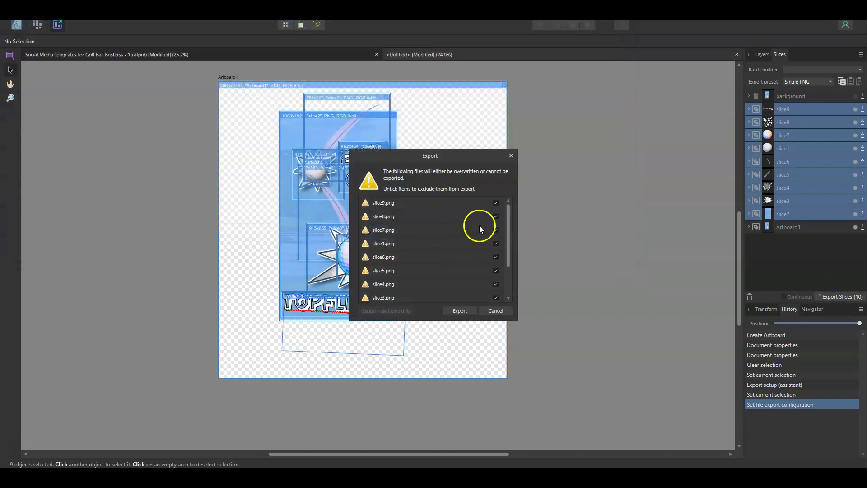
scroll(479, 226, down, 1)
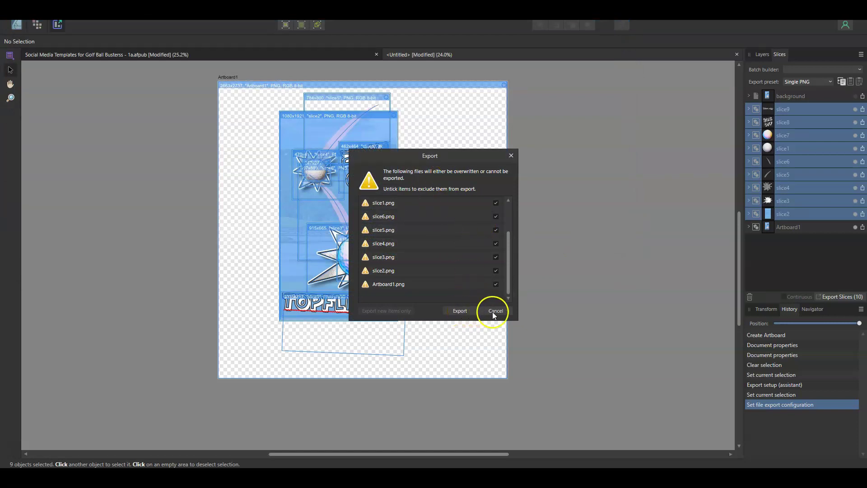
click(458, 314)
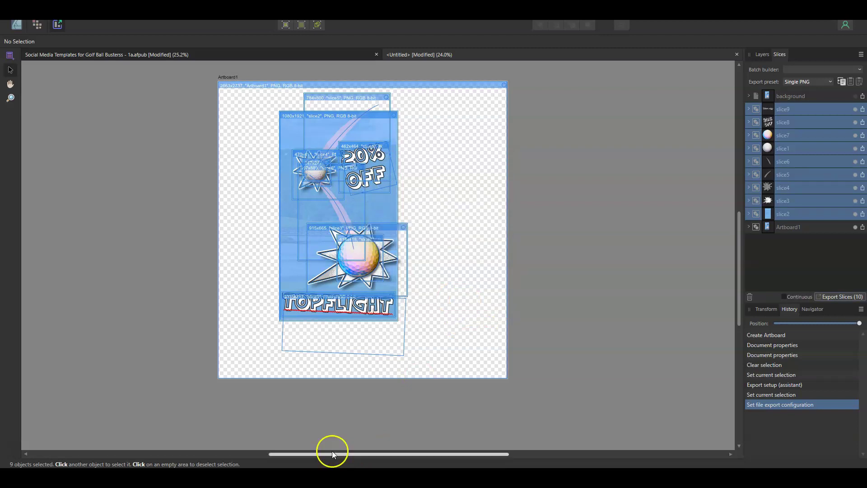
Open the GBB Instagram Ad 1b folder in File Explorer to view Artboard1 and slice1–slice9
mouse_move(163, 478)
click(163, 441)
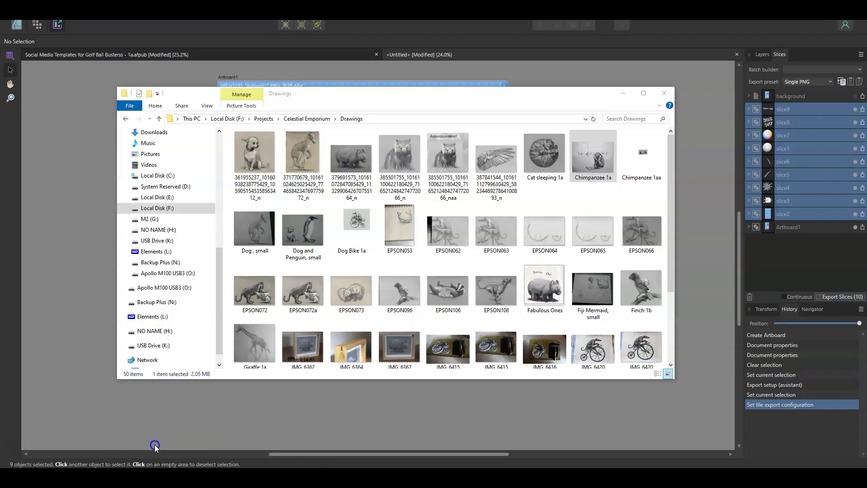
click(164, 220)
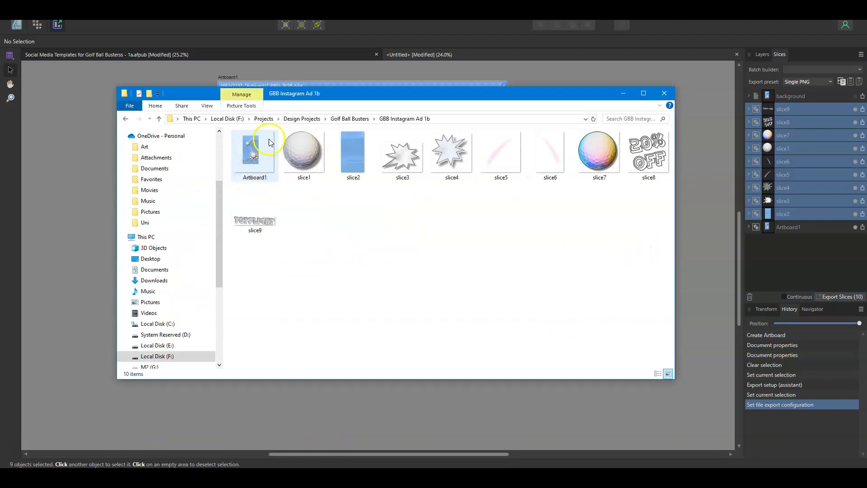
mouse_move(249, 146)
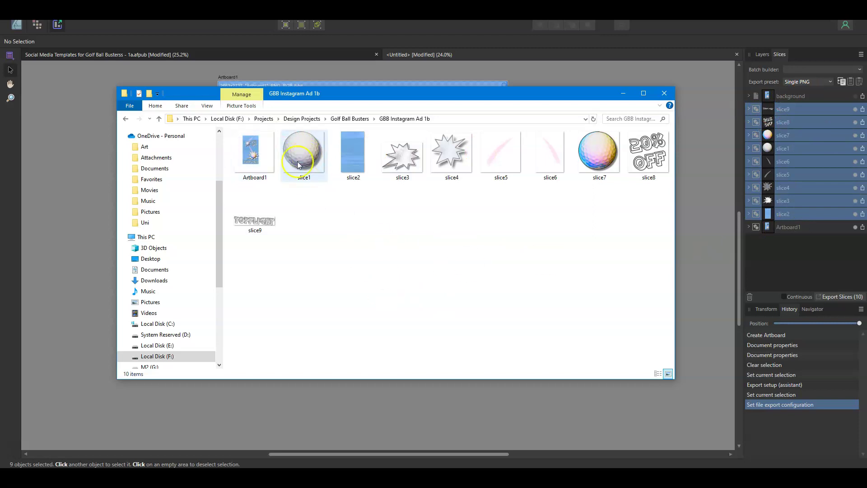
double_click(316, 164)
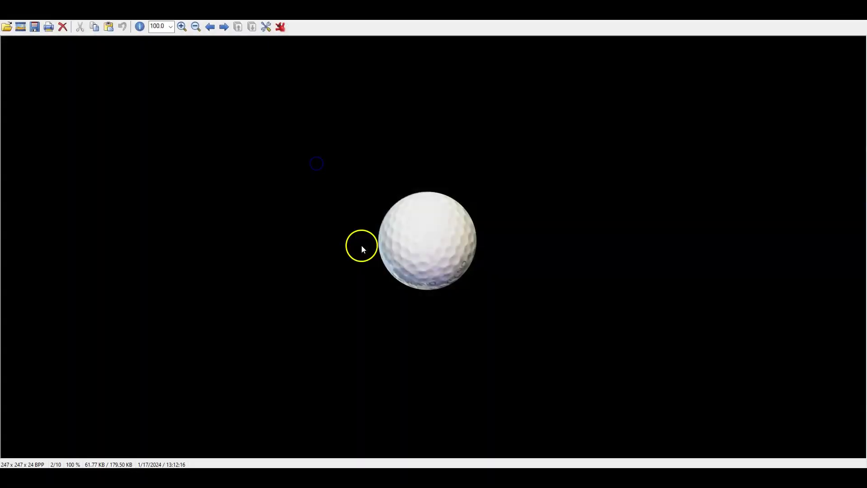
key(Escape)
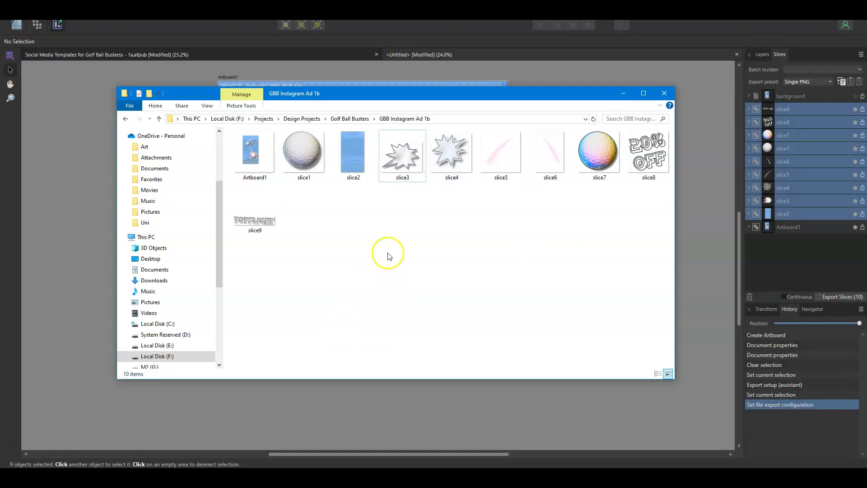
mouse_move(318, 479)
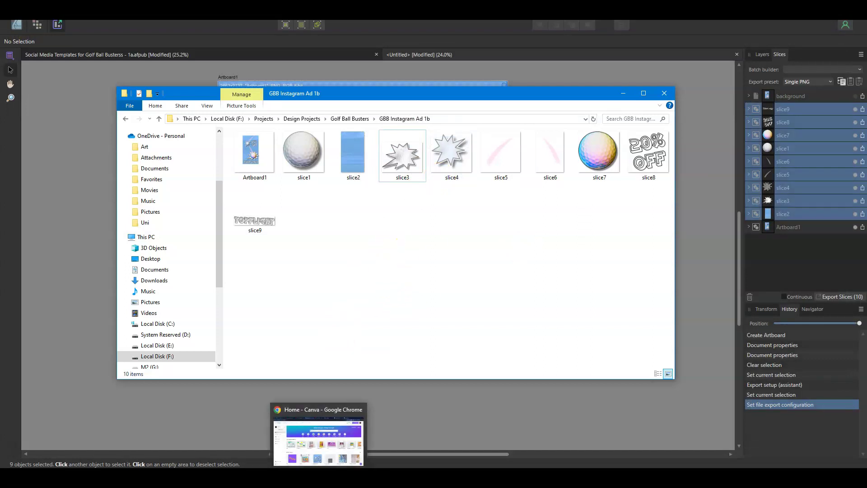
Start a blank 1080 × 1920 Instagram Reel design from the Canva home page
click(319, 440)
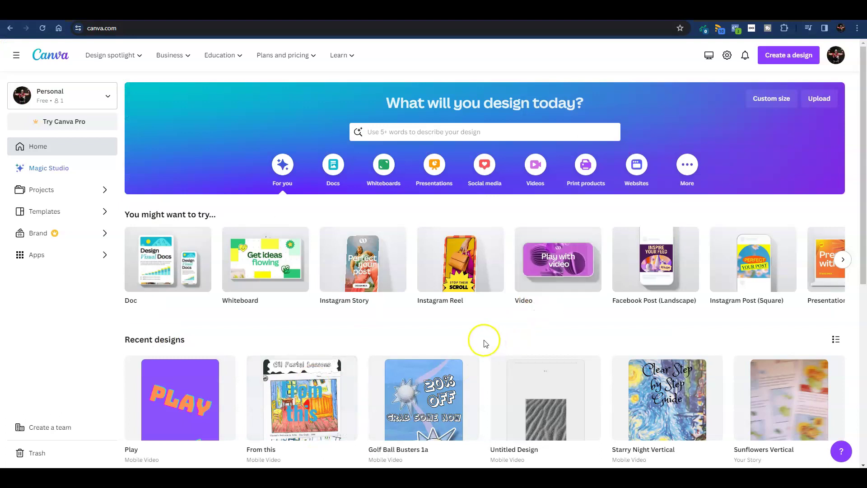
mouse_move(441, 249)
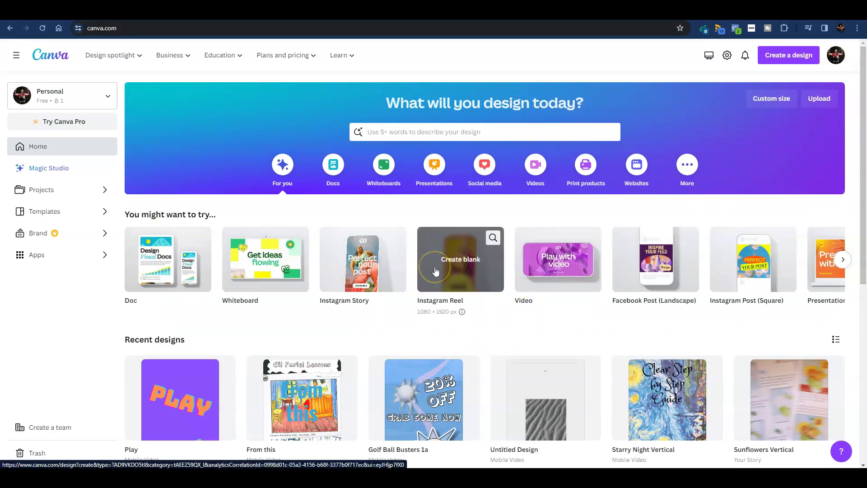
mouse_move(459, 314)
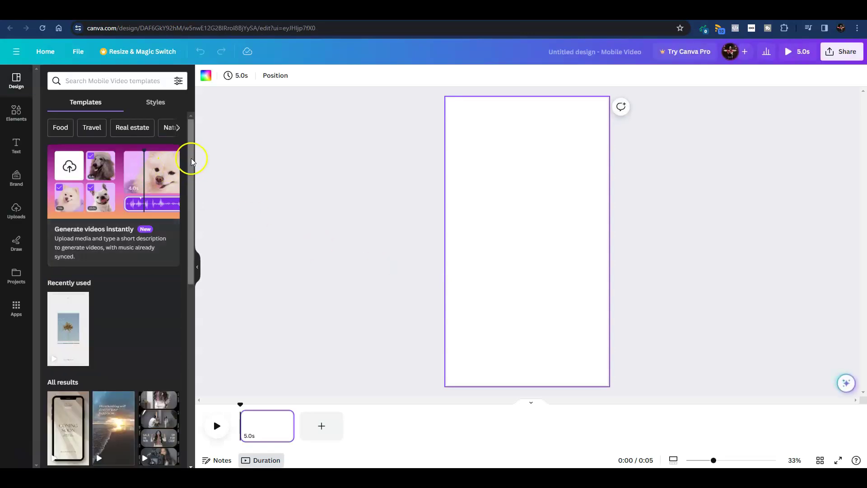
Place the uploaded blue background image and stretch it to fill the whole page
drag(191, 158, 188, 182)
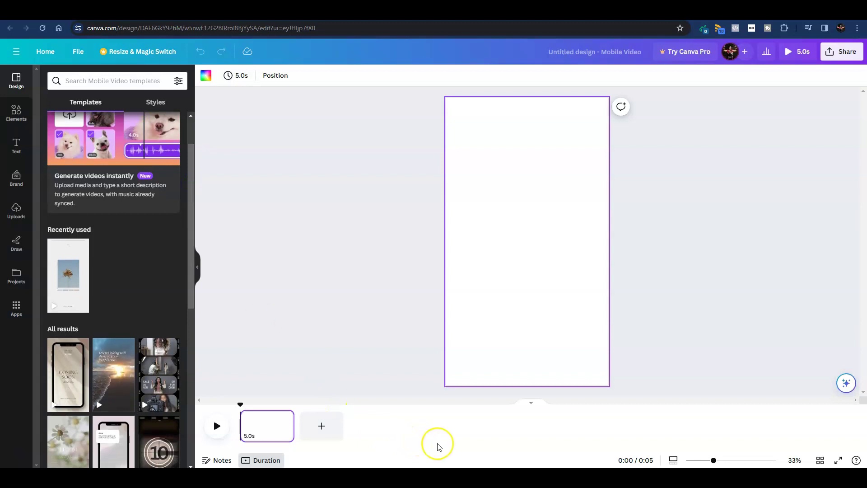
click(17, 210)
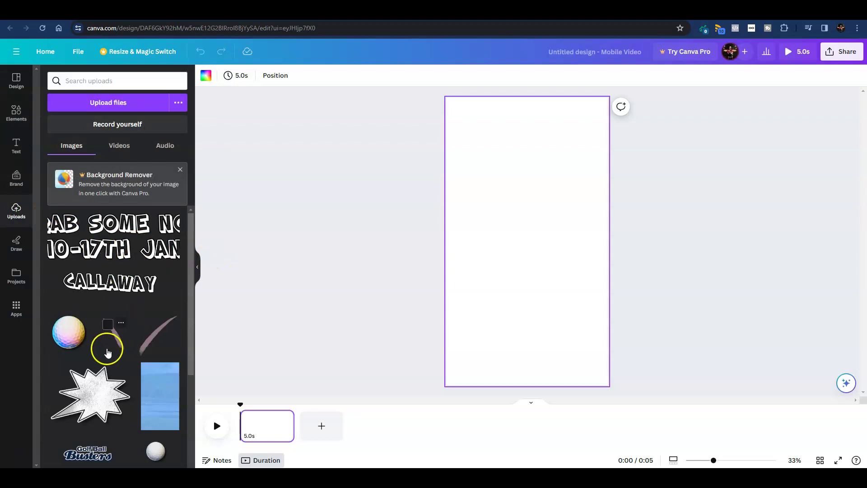
scroll(107, 344, down, 3)
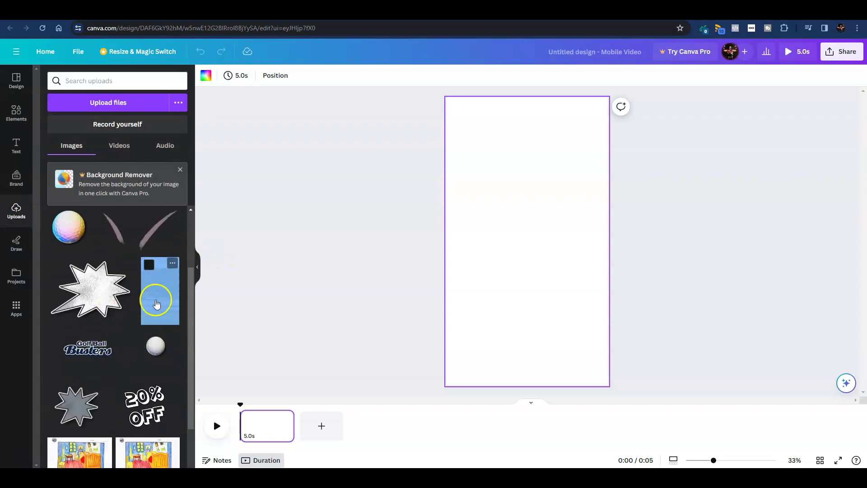
drag(152, 309, 487, 241)
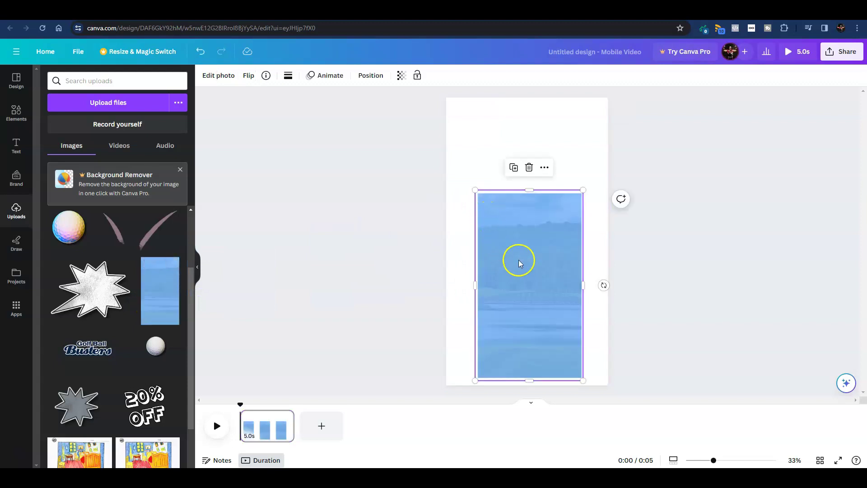
drag(475, 190, 529, 206)
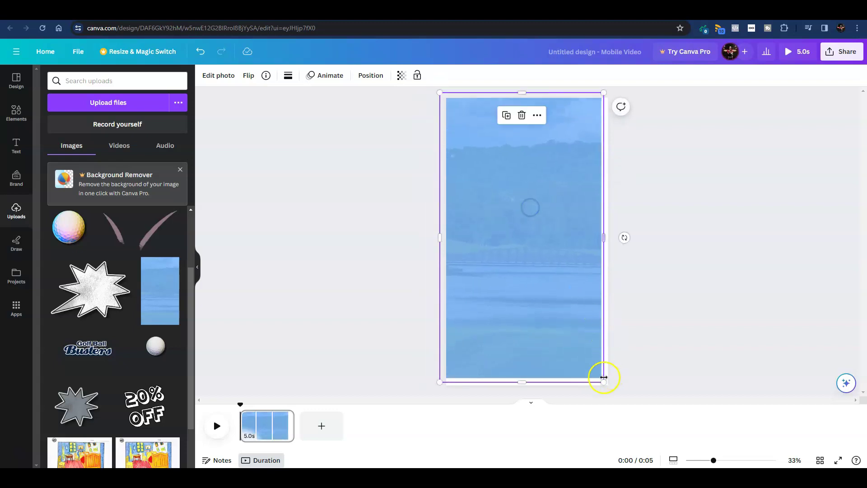
drag(602, 381, 611, 391)
click(392, 248)
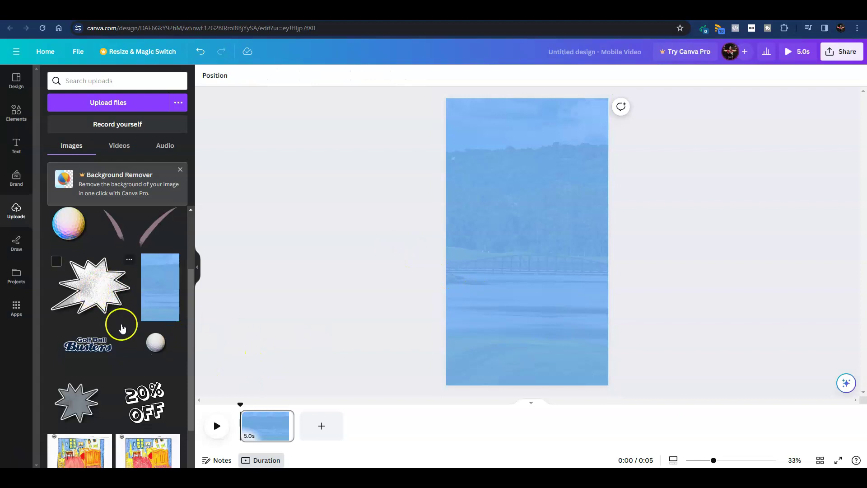
Add a large white starburst at lower right and a smaller one at upper left
scroll(120, 318, down, 2)
scroll(120, 311, up, 2)
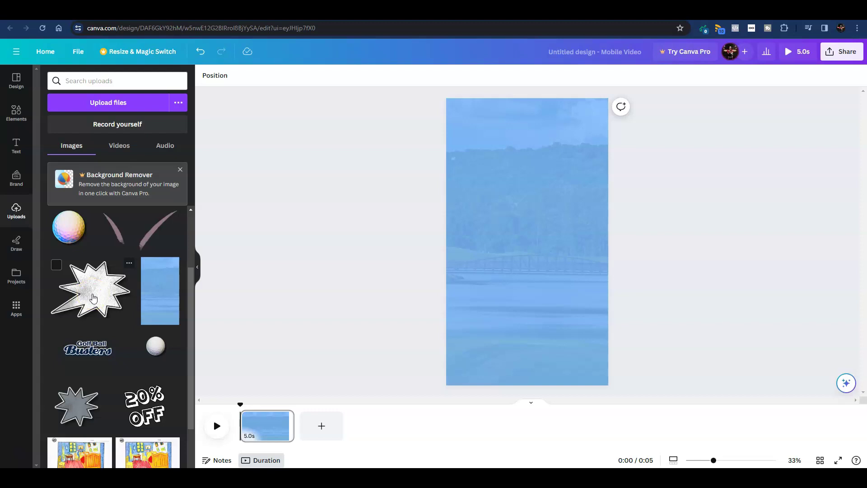
drag(94, 298, 548, 313)
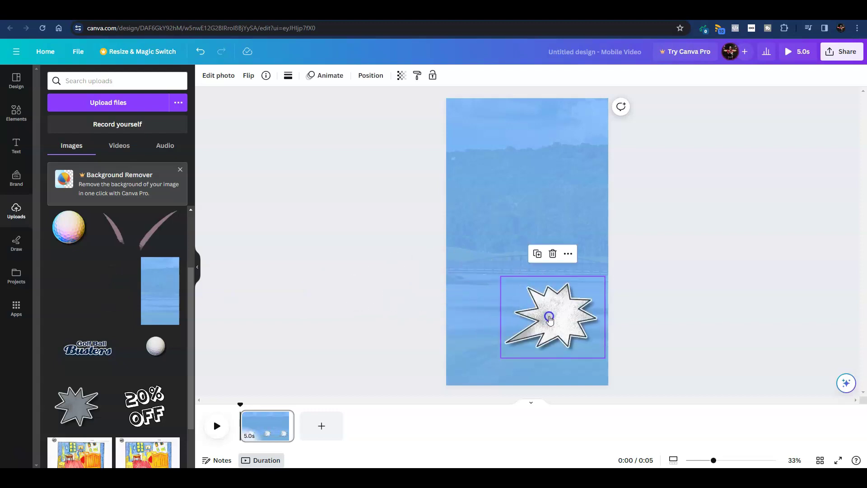
drag(596, 277, 649, 233)
drag(562, 295, 527, 308)
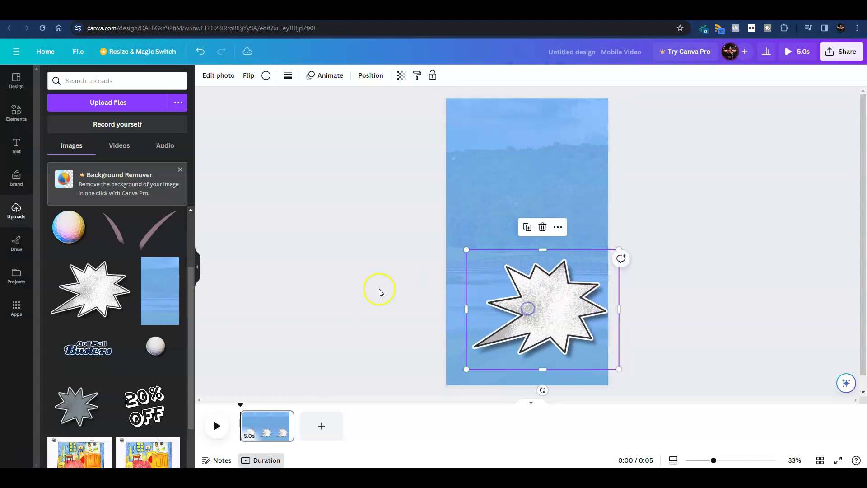
drag(76, 413, 494, 200)
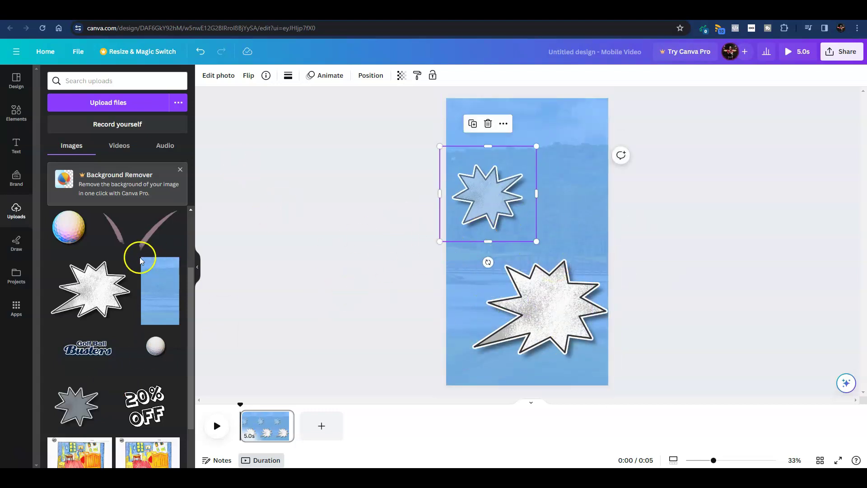
Add two brush strokes, the white golf ball in the small star, and the rainbow golf ball
drag(151, 240, 261, 190)
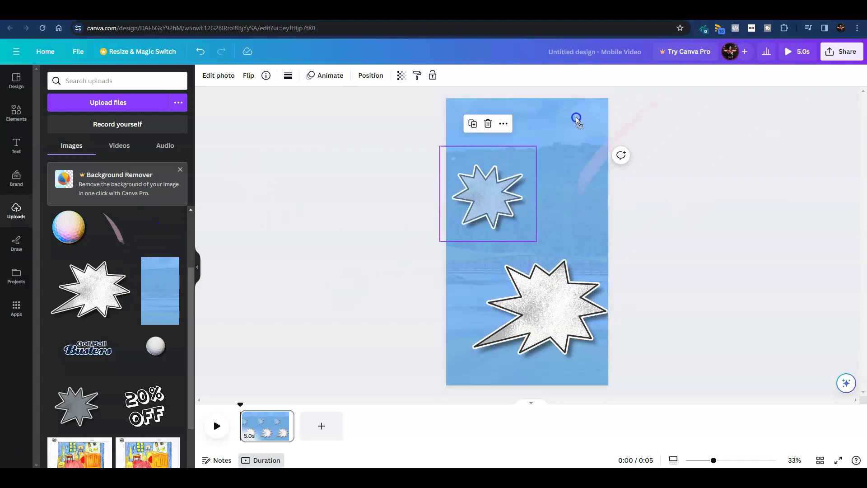
mouse_move(577, 118)
mouse_down()
mouse_move(569, 117)
mouse_move(596, 140)
mouse_move(532, 151)
mouse_up()
mouse_move(116, 230)
mouse_down()
mouse_move(529, 235)
mouse_move(541, 248)
mouse_move(573, 240)
mouse_move(518, 233)
mouse_up()
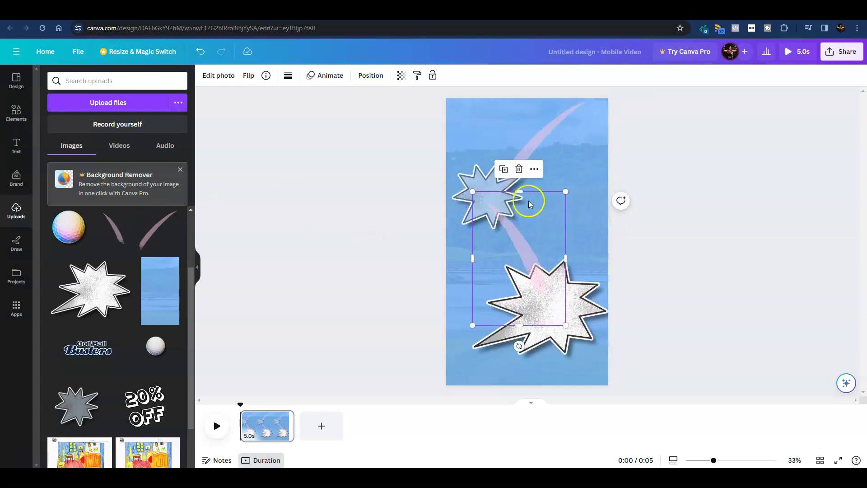
drag(160, 343, 463, 189)
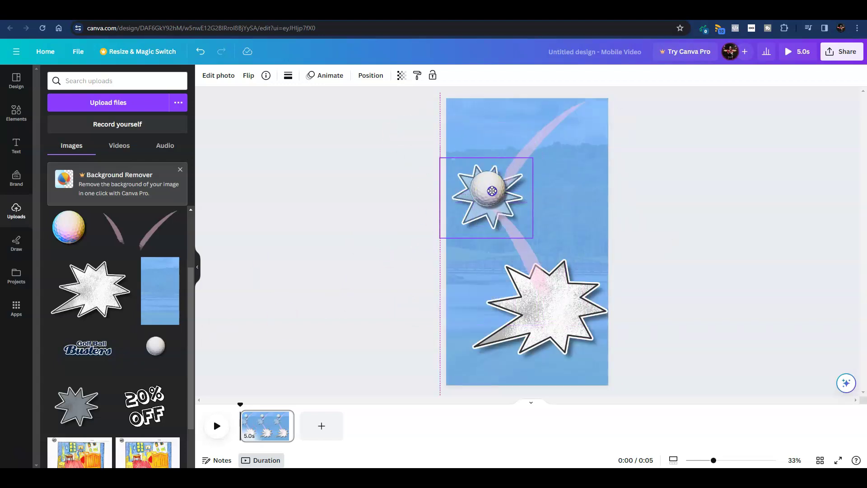
drag(69, 227, 540, 301)
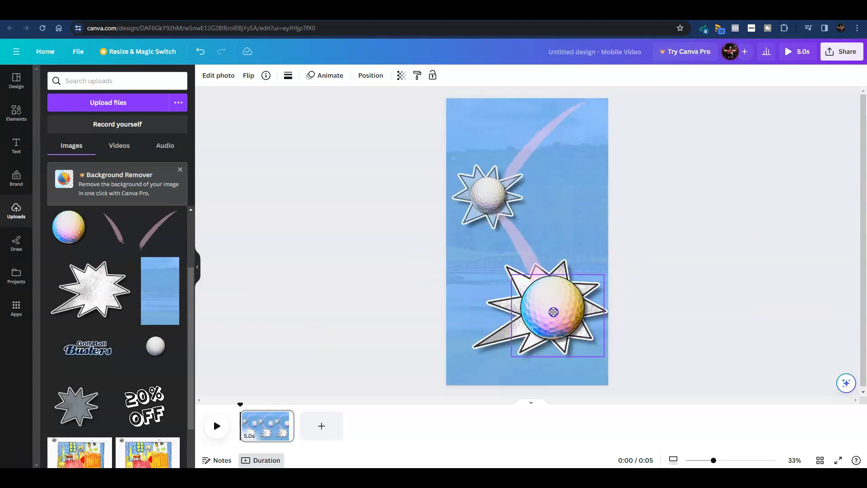
click(345, 303)
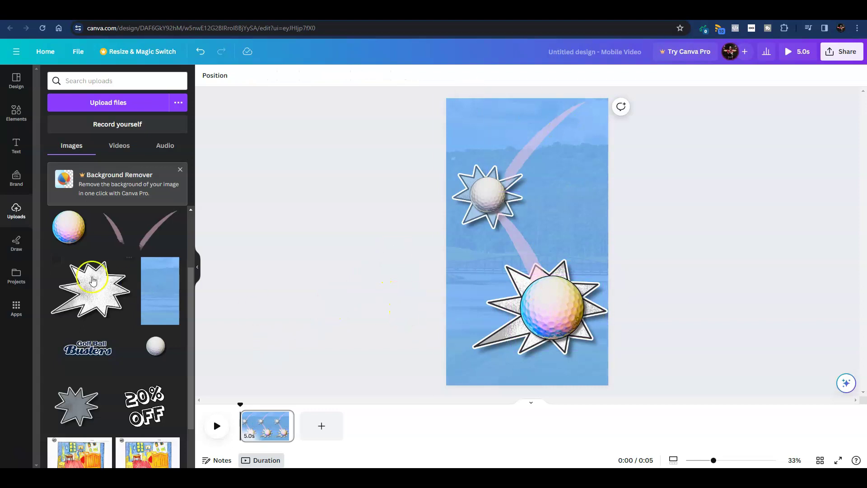
Place the 20% OFF sticker beside the upper star and stretch a pink swoosh along the arc
drag(138, 414, 555, 189)
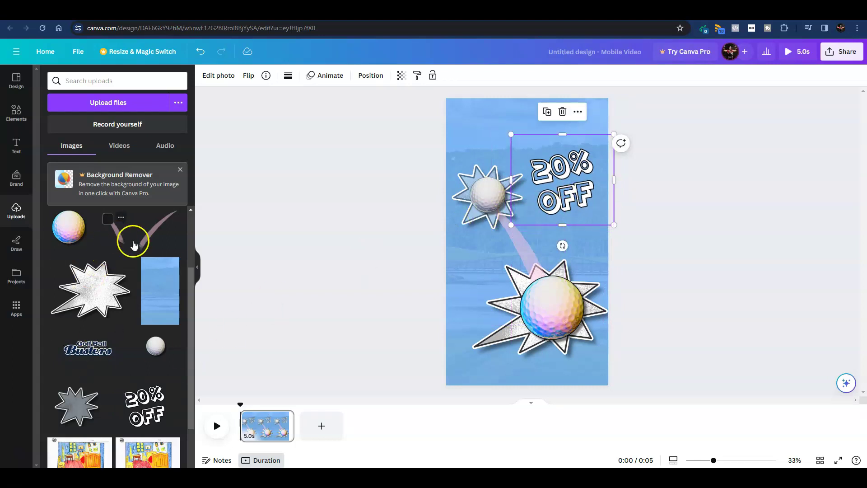
click(152, 235)
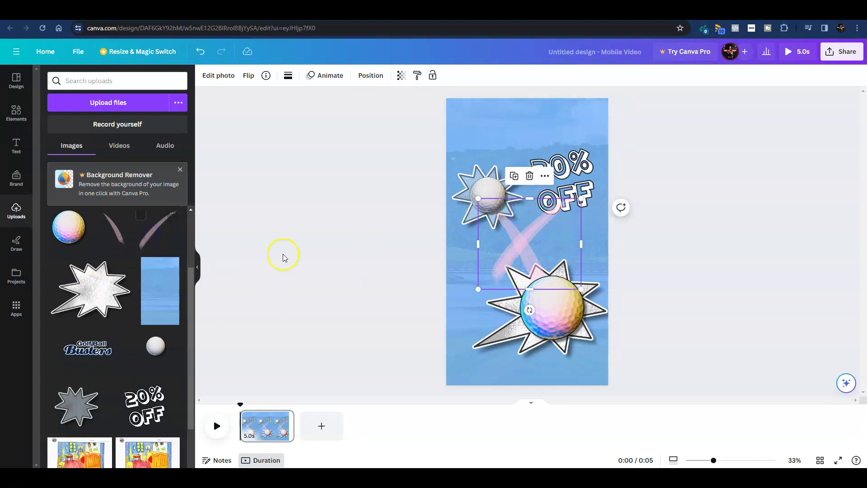
drag(516, 255, 525, 146)
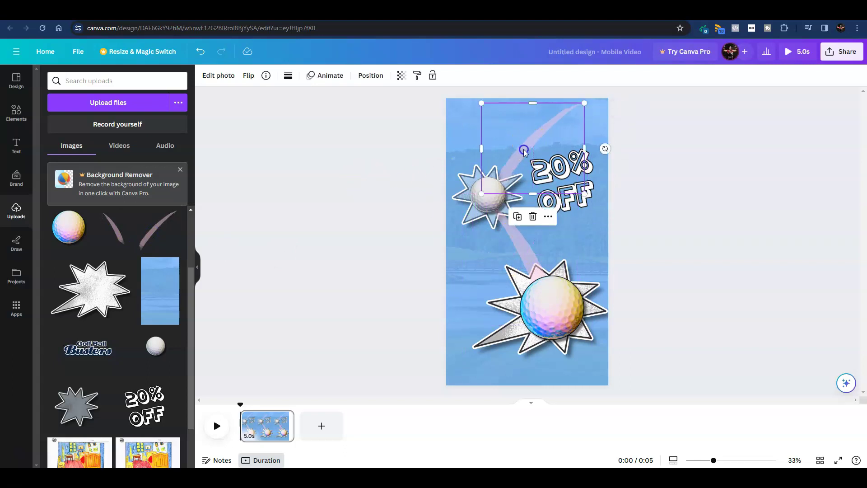
drag(565, 197, 564, 316)
click(391, 269)
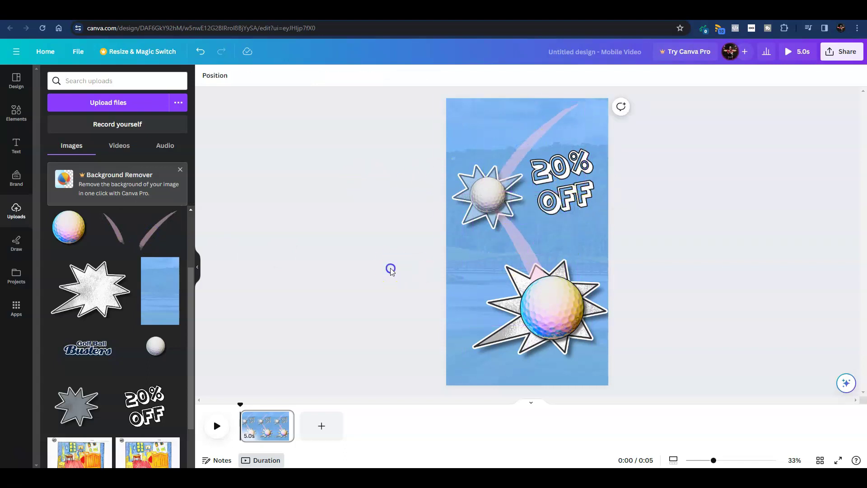
Add the CALLAWAY logo between the two stars
scroll(111, 384, down, 2)
scroll(105, 371, up, 5)
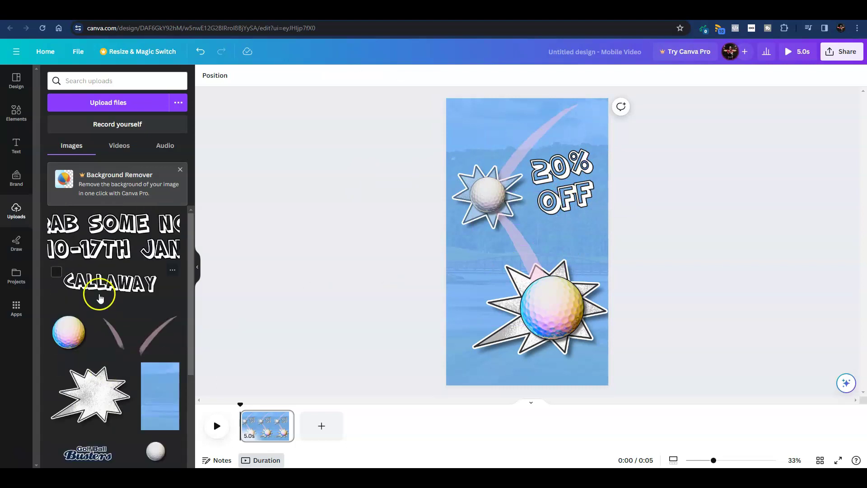
drag(102, 287, 510, 387)
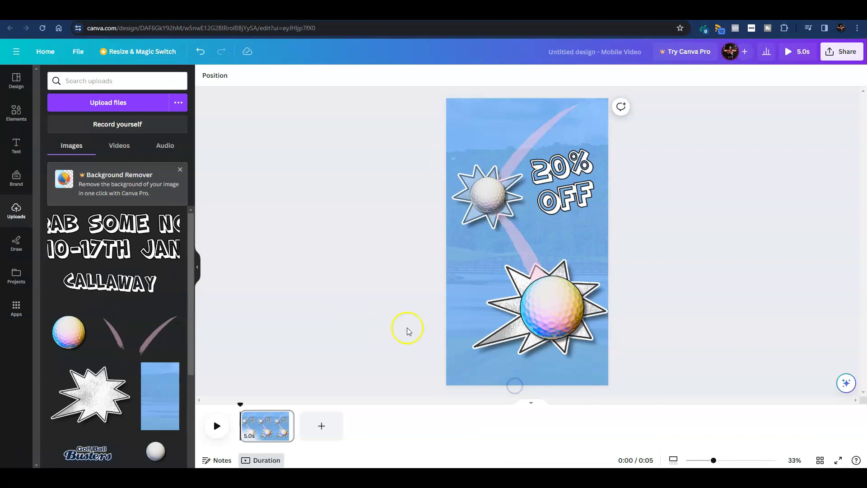
drag(120, 284, 149, 260)
Move the CALLAWAY logo to the bottom, delete its duplicate, and enlarge it to span the width
click(108, 284)
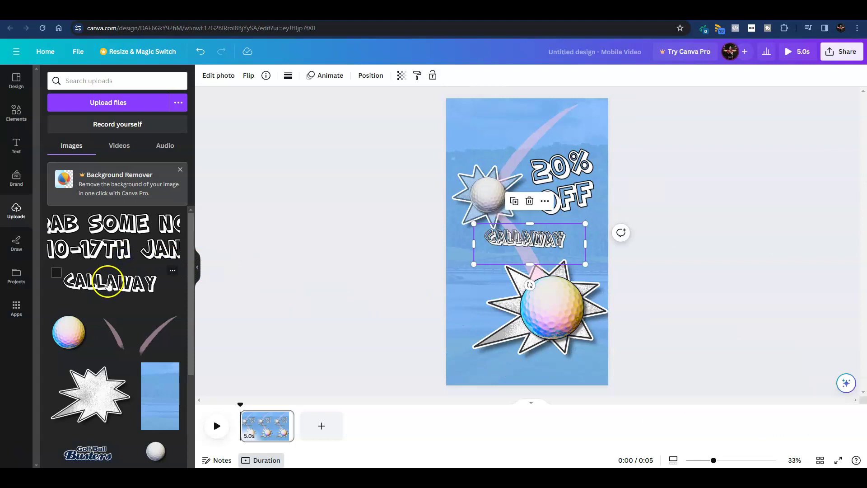
drag(560, 236, 541, 357)
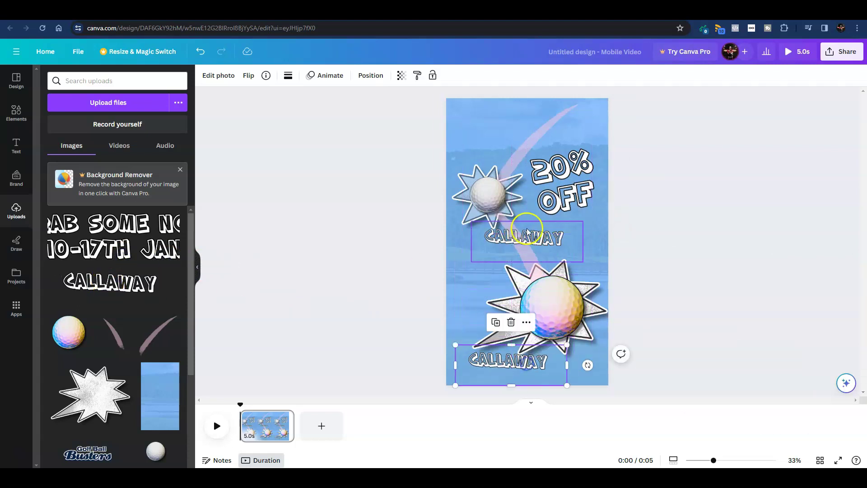
click(527, 231)
key(Delete)
click(535, 361)
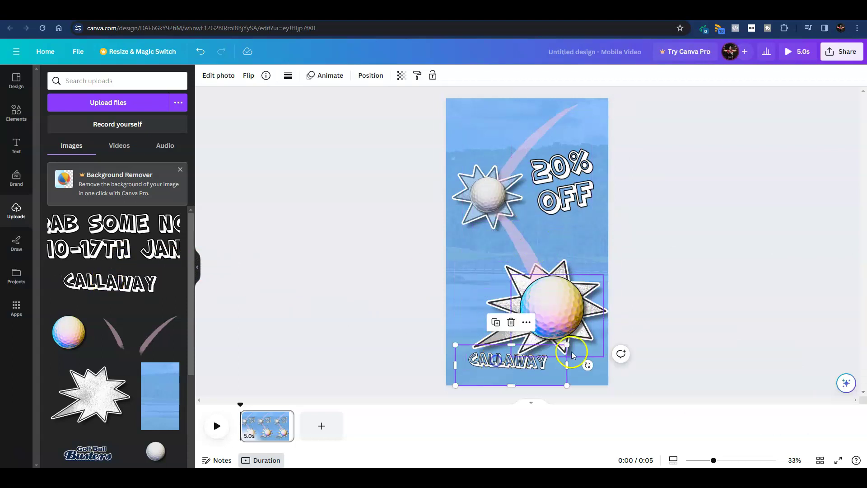
drag(567, 345, 666, 307)
drag(577, 358, 559, 384)
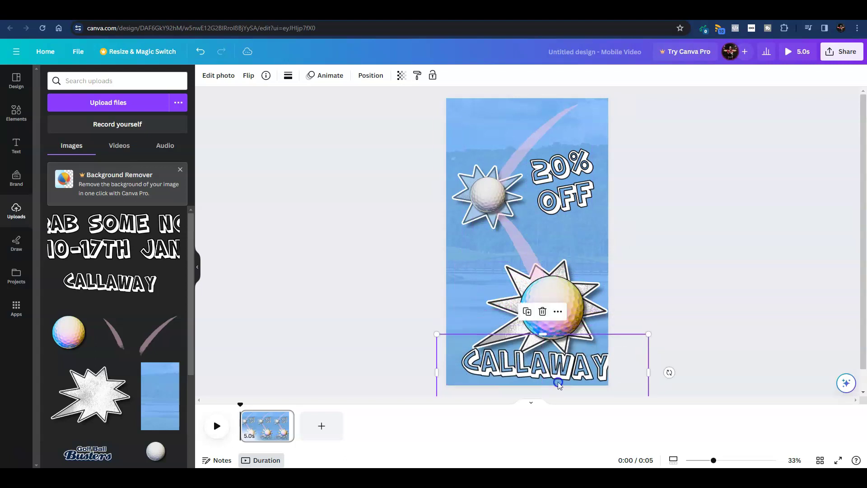
Shift the lower elements up together, then nudge the CALLAWAY logo down to the bottom edge
drag(381, 246, 655, 371)
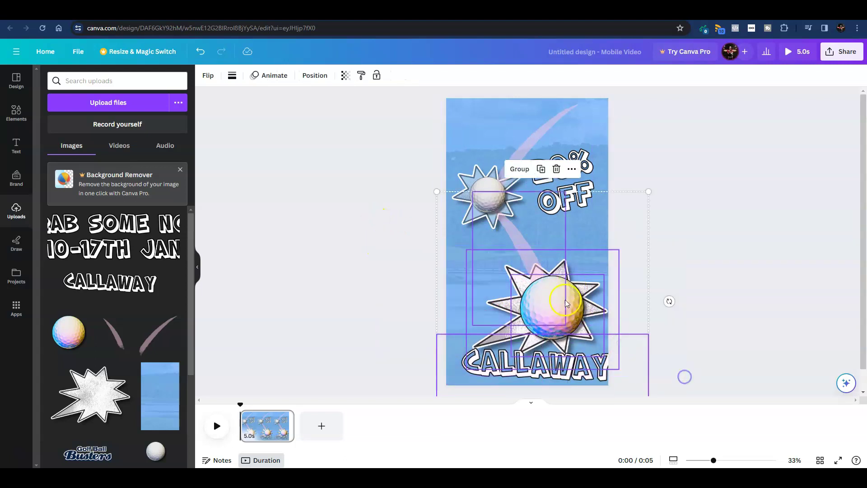
drag(573, 289, 567, 267)
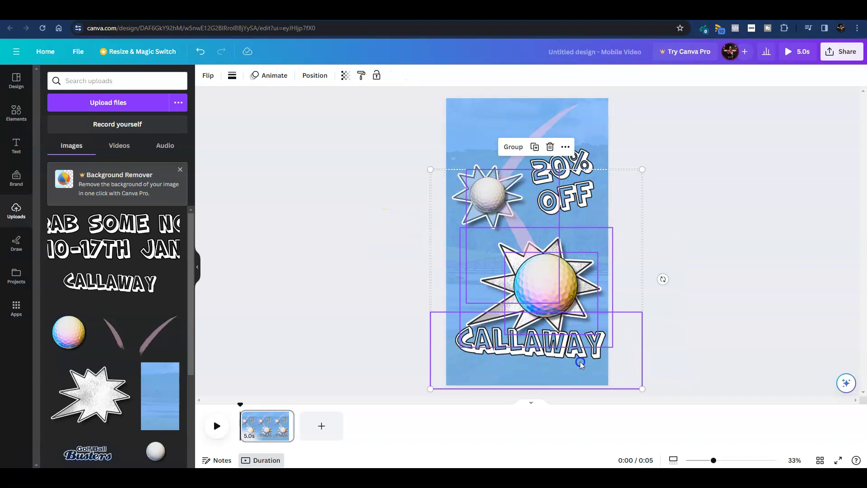
click(290, 313)
click(504, 346)
drag(505, 346, 508, 364)
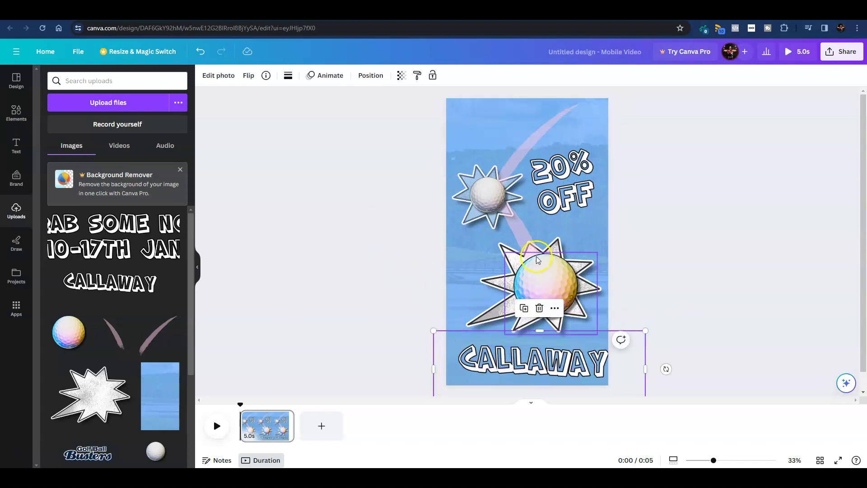
Move the big star right and down, and center the rainbow golf ball on it
click(482, 317)
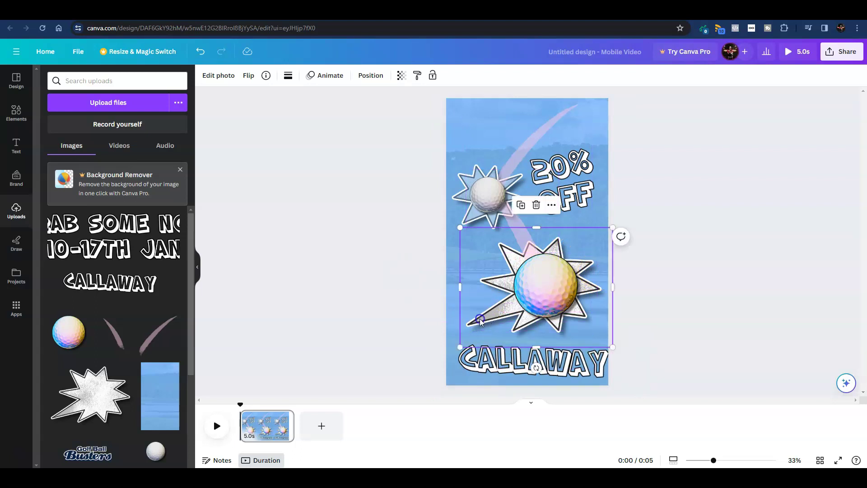
mouse_move(482, 317)
mouse_down()
mouse_move(497, 323)
mouse_move(488, 325)
mouse_up()
click(546, 285)
drag(546, 286, 552, 295)
click(394, 268)
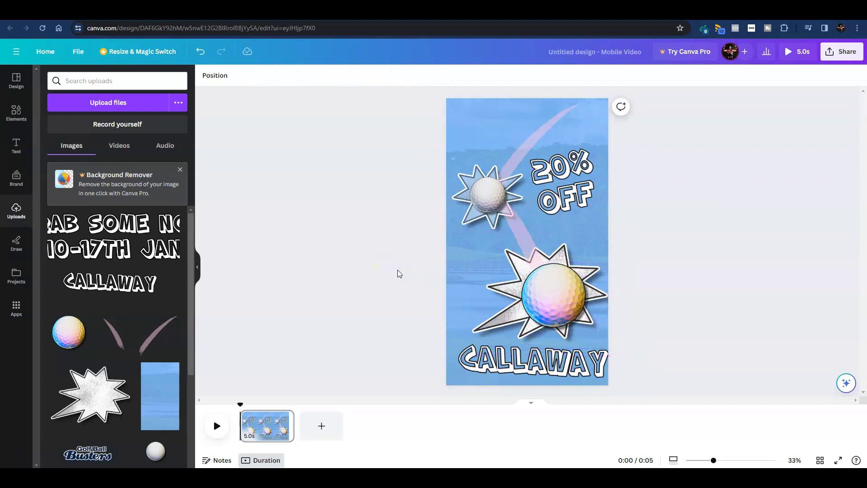
Select every element on the page
drag(360, 90, 700, 400)
scroll(668, 354, down, 1)
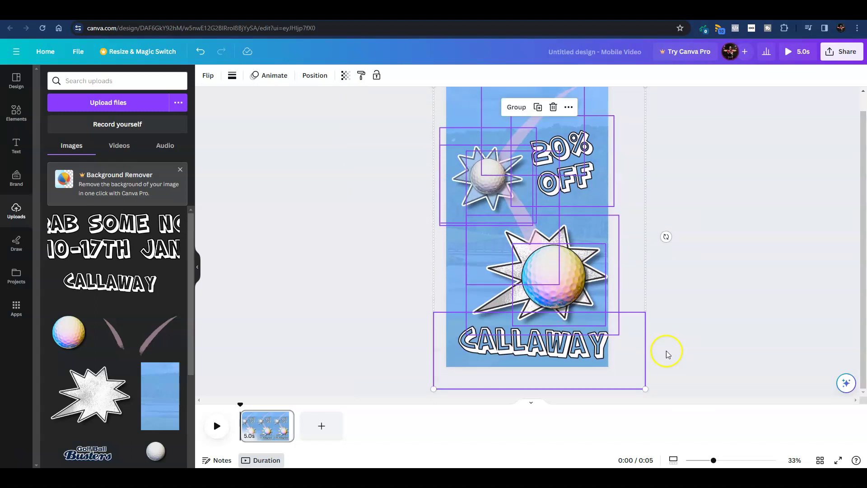
mouse_move(862, 289)
mouse_down()
mouse_move(862, 279)
mouse_move(862, 287)
mouse_up()
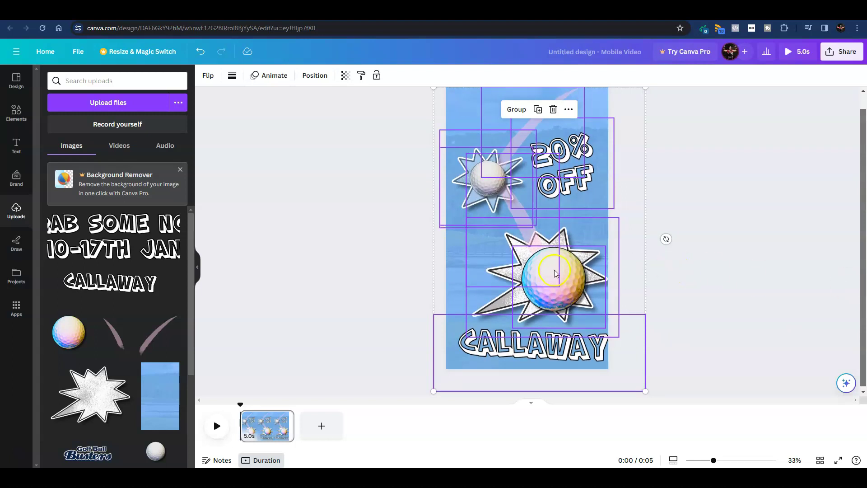
Bring up the Photo Animations choices for all selected elements and preview Pop
right_click(509, 234)
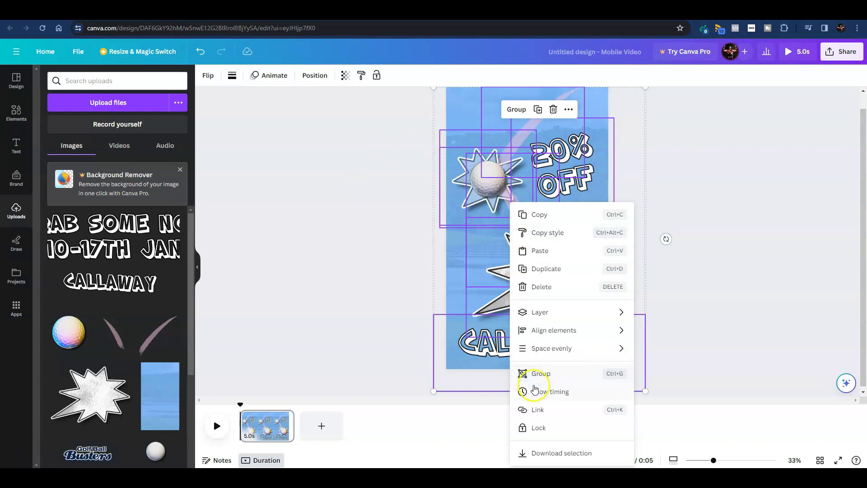
click(489, 93)
click(269, 83)
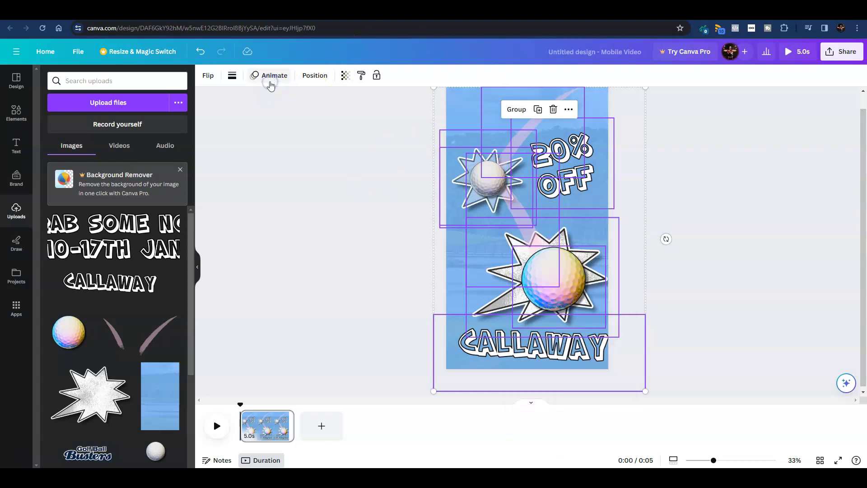
click(270, 81)
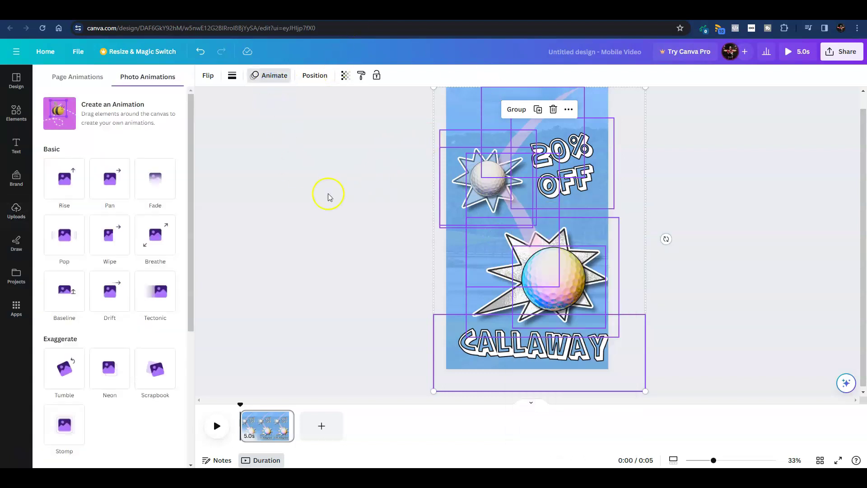
click(66, 237)
scroll(54, 244, down, 2)
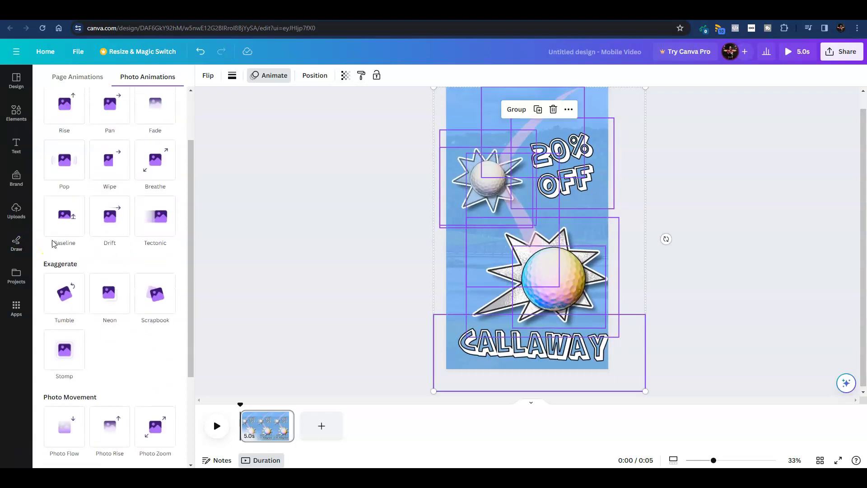
Apply the Pop animation to the elements on both entry and exit, and preview it
scroll(54, 243, up, 2)
click(55, 244)
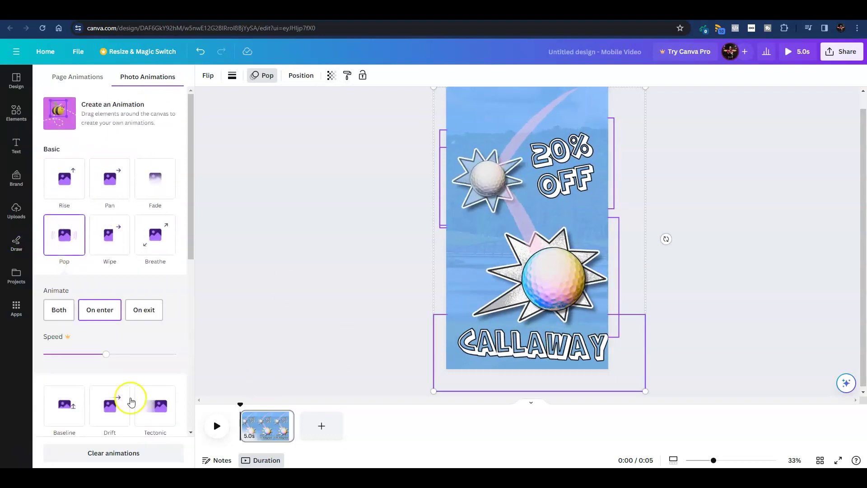
click(52, 309)
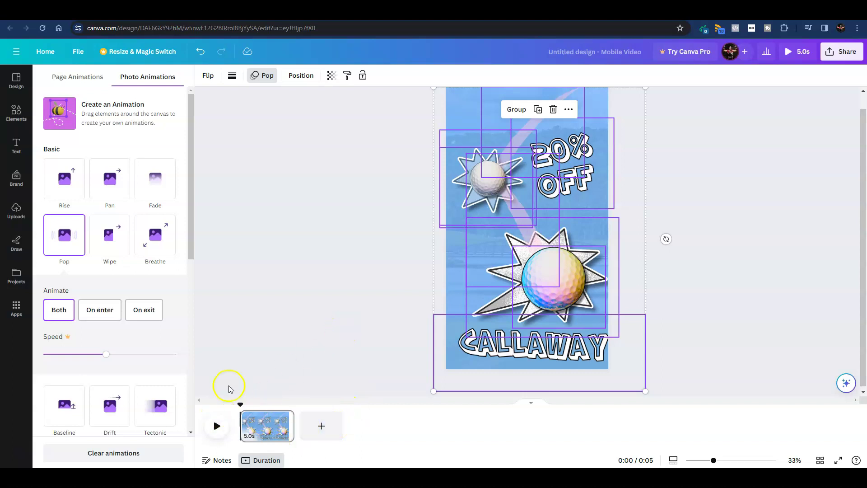
drag(241, 405, 255, 406)
Shift the CALLAWAY logo slightly left, rewind the preview, and show the Page Animations choices
click(512, 350)
drag(512, 350, 505, 350)
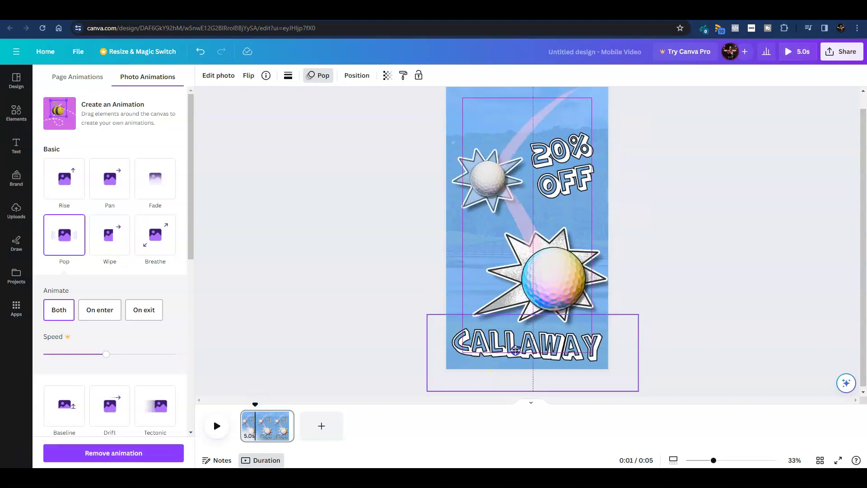
drag(255, 405, 236, 403)
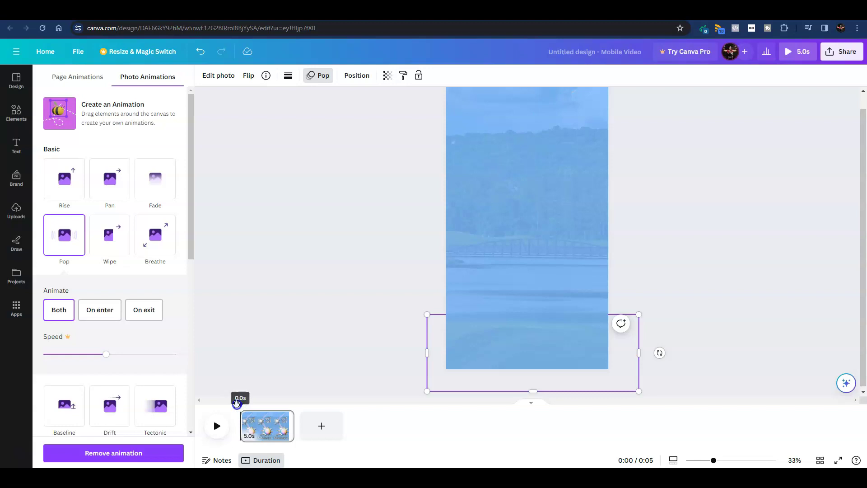
click(254, 425)
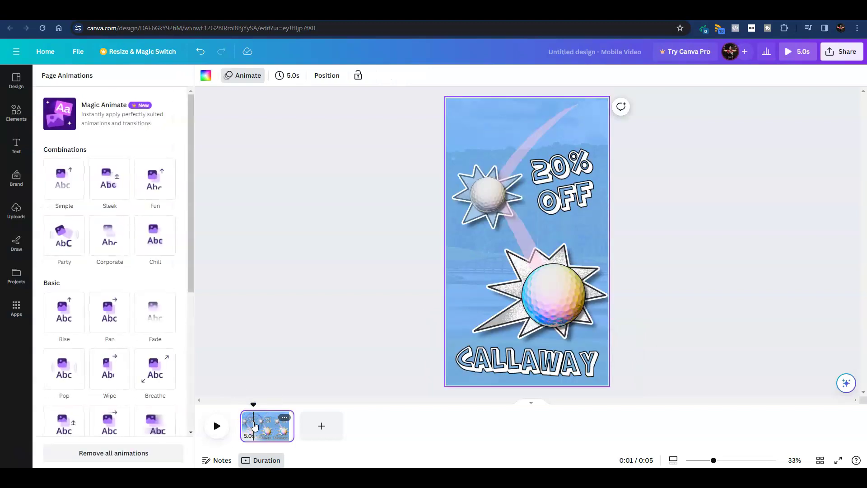
Select all poster elements and show their combined timing track above the 5-second page
right_click(495, 245)
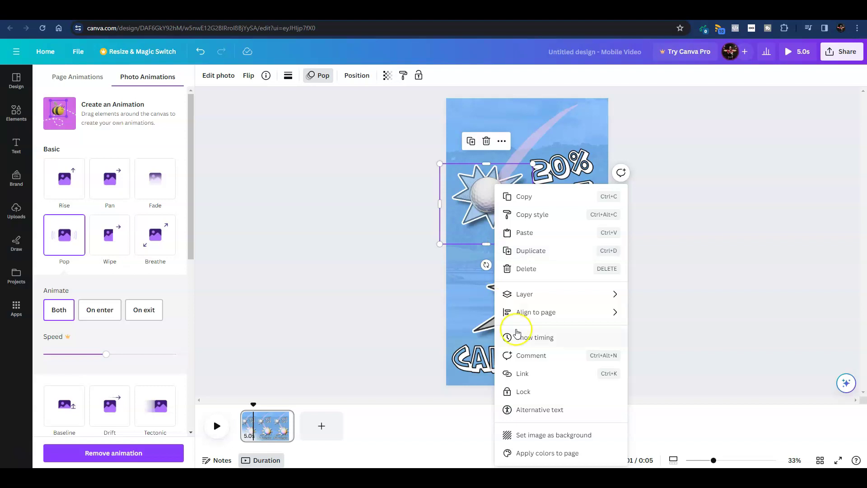
click(519, 337)
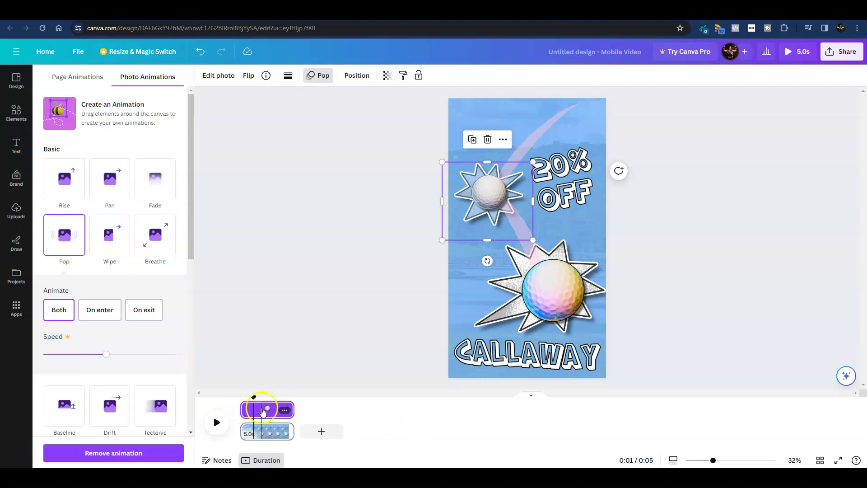
key(Escape)
drag(373, 94, 726, 416)
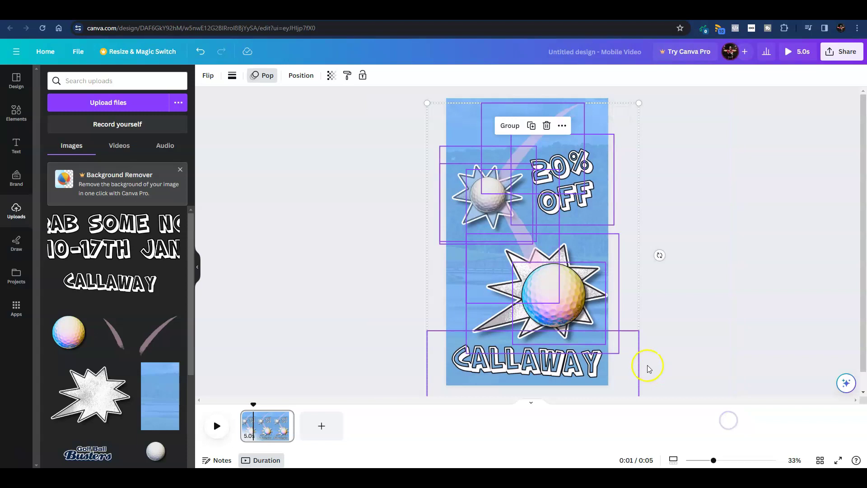
right_click(475, 305)
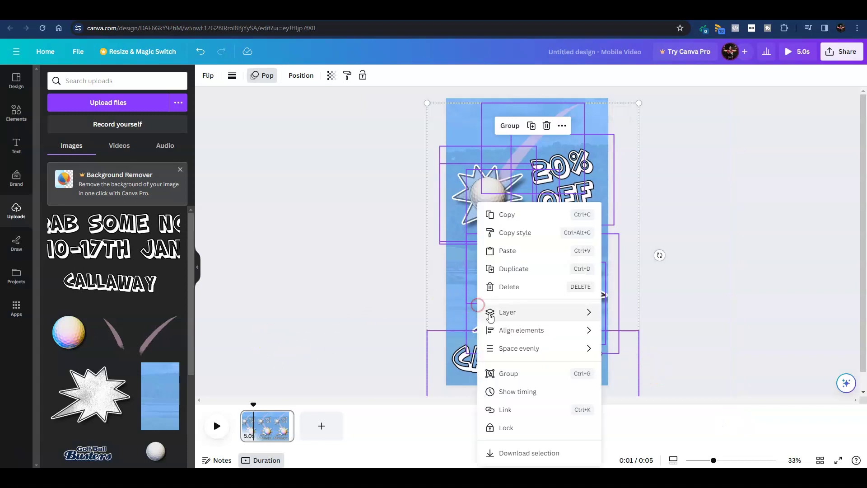
click(522, 392)
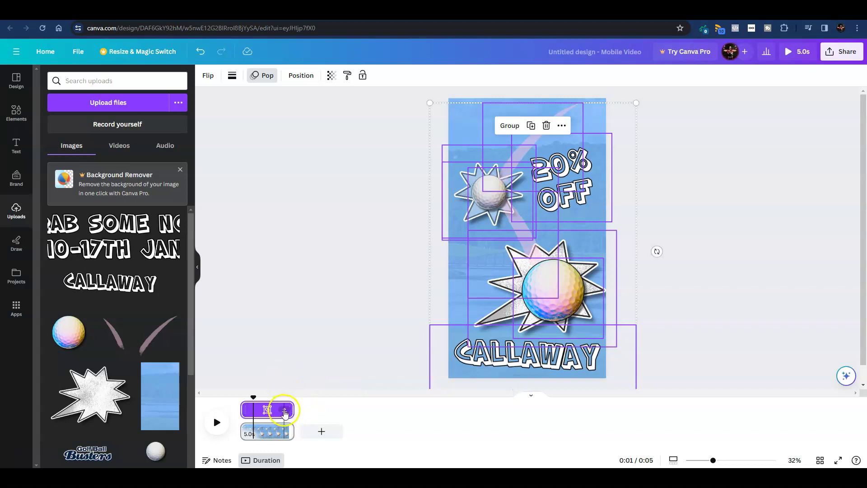
Split the timing track into per-element rows and try shifting the small ball's start
click(285, 411)
scroll(281, 356, down, 3)
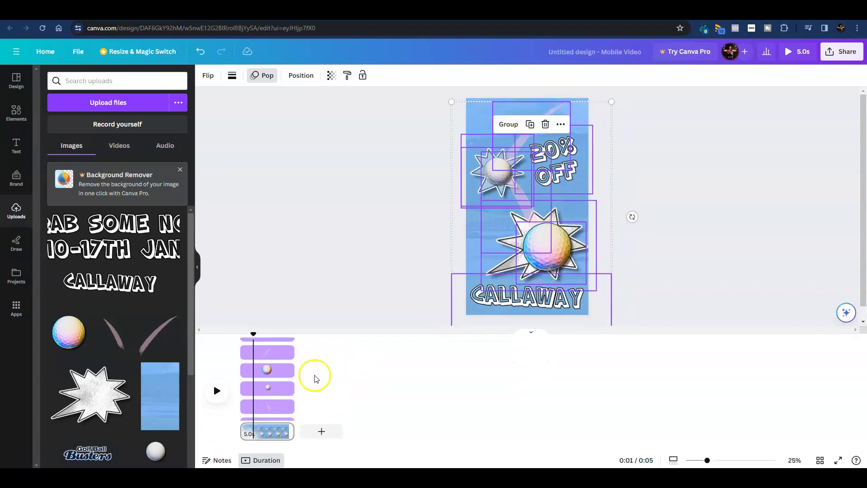
scroll(312, 381, up, 3)
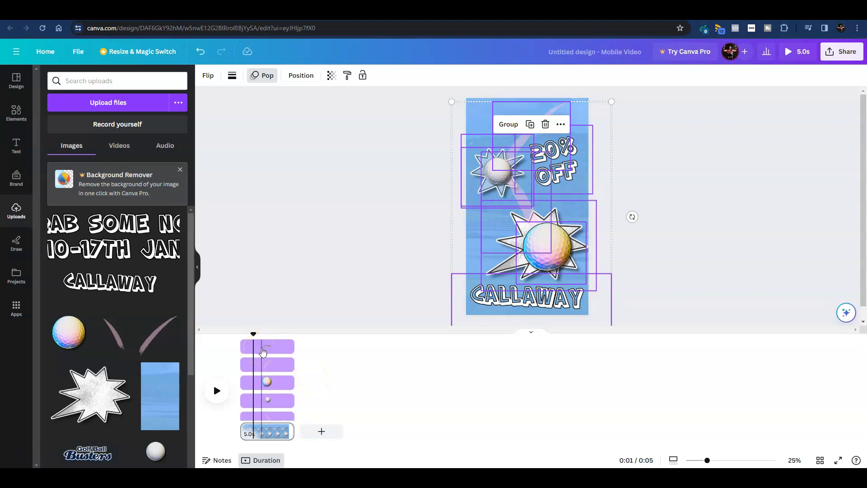
click(259, 350)
mouse_move(254, 333)
mouse_down()
mouse_move(261, 335)
mouse_move(245, 334)
mouse_up()
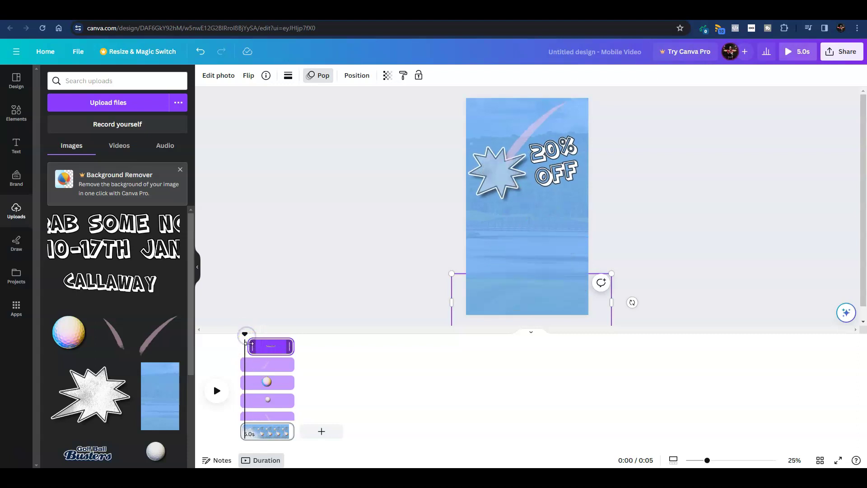
click(251, 368)
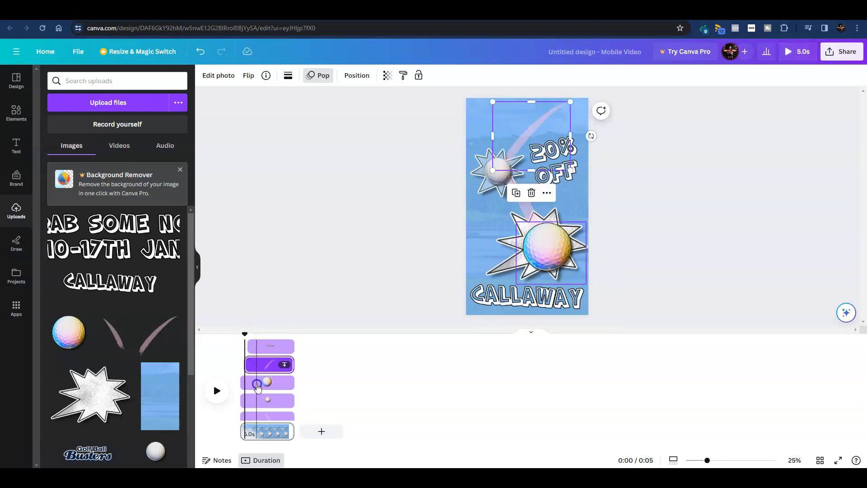
click(244, 384)
click(253, 403)
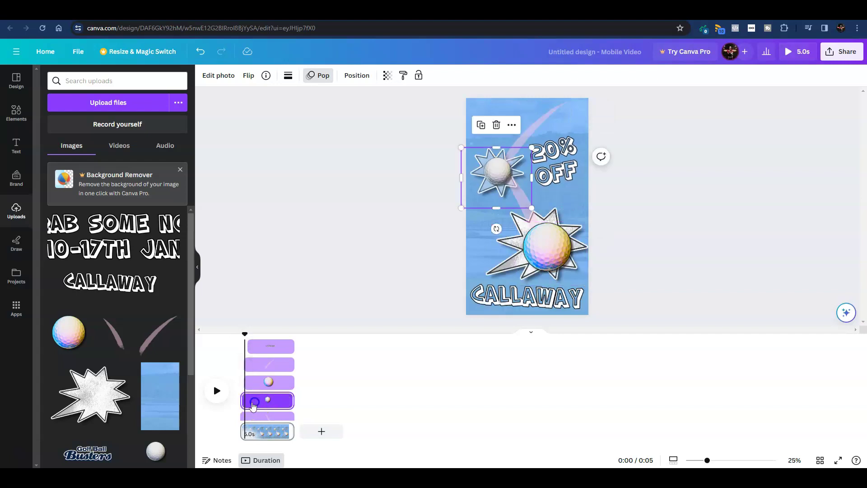
drag(241, 402, 244, 401)
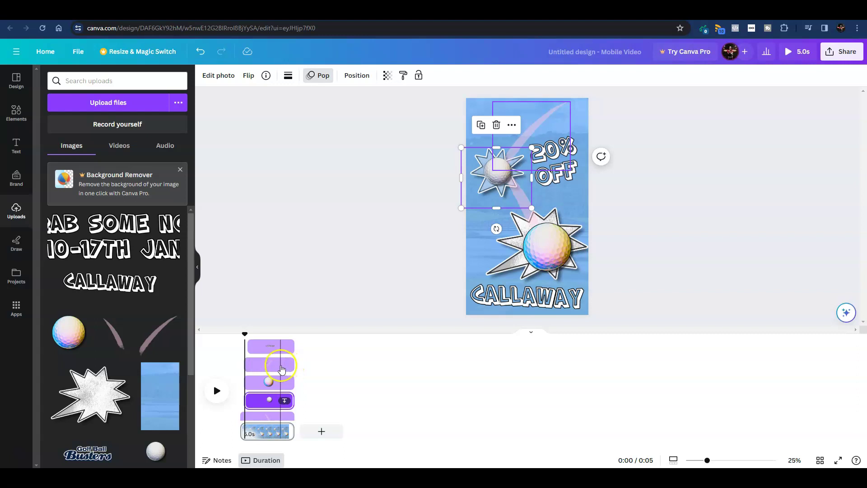
Shorten the swoosh and small ball layers, delay the swoosh's start, and start the golf ball earlier
click(279, 370)
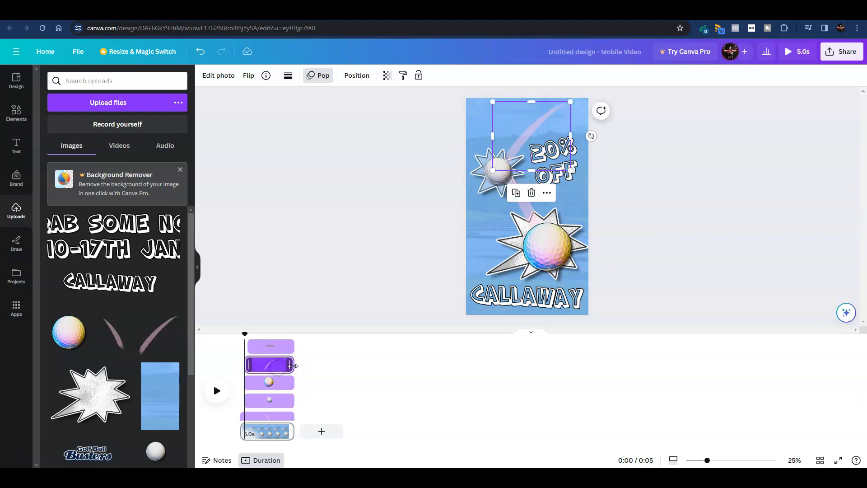
drag(292, 366, 265, 365)
click(281, 401)
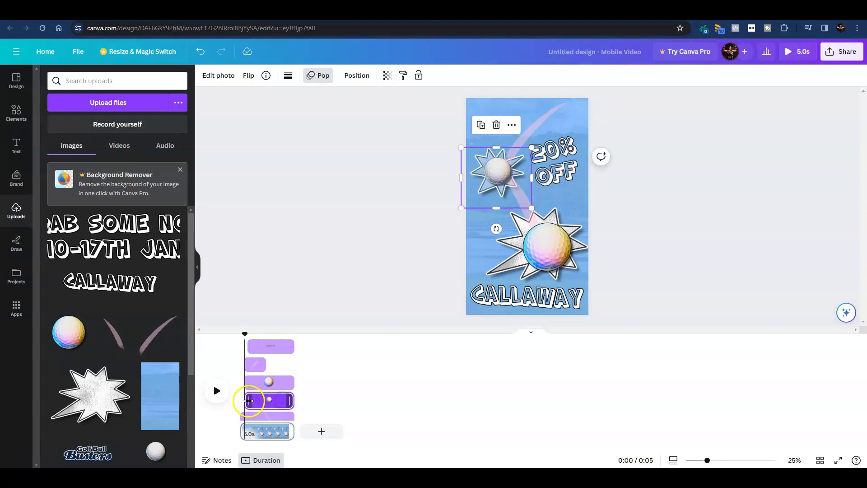
drag(292, 401, 279, 425)
click(254, 382)
click(280, 417)
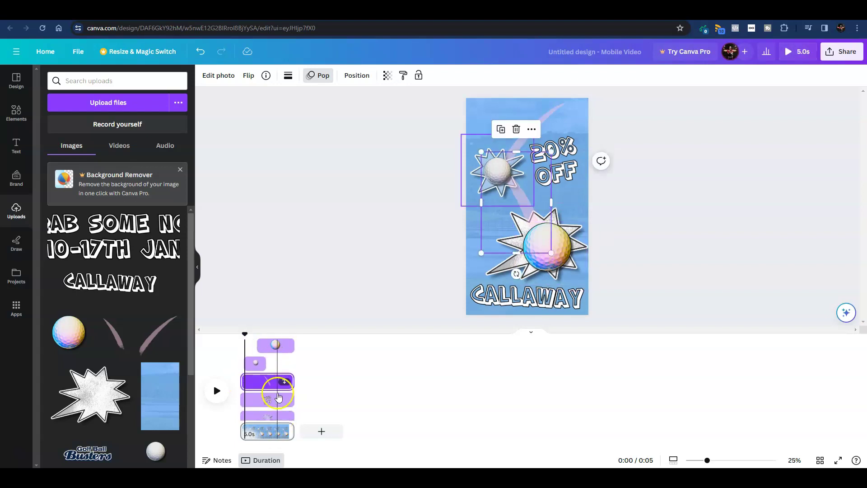
drag(245, 417, 258, 416)
mouse_move(242, 337)
mouse_down()
mouse_move(297, 342)
mouse_move(251, 339)
mouse_up()
click(273, 375)
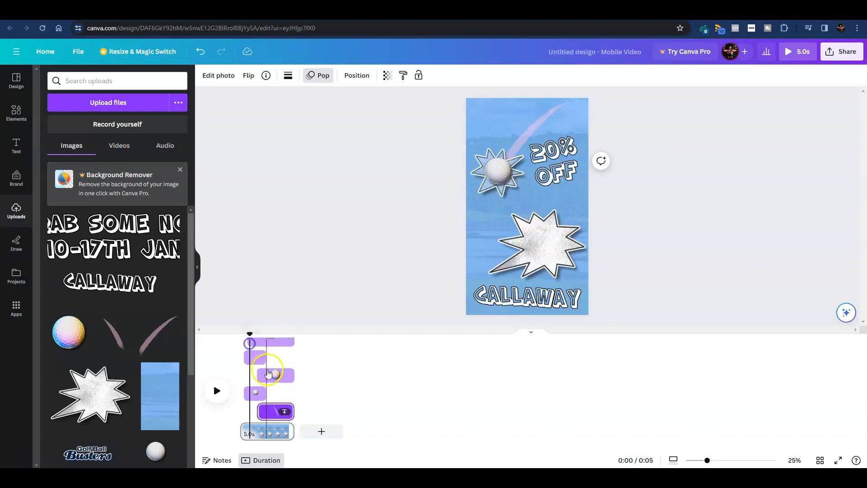
mouse_move(258, 374)
mouse_down()
mouse_move(249, 375)
mouse_move(291, 374)
mouse_move(266, 377)
mouse_up()
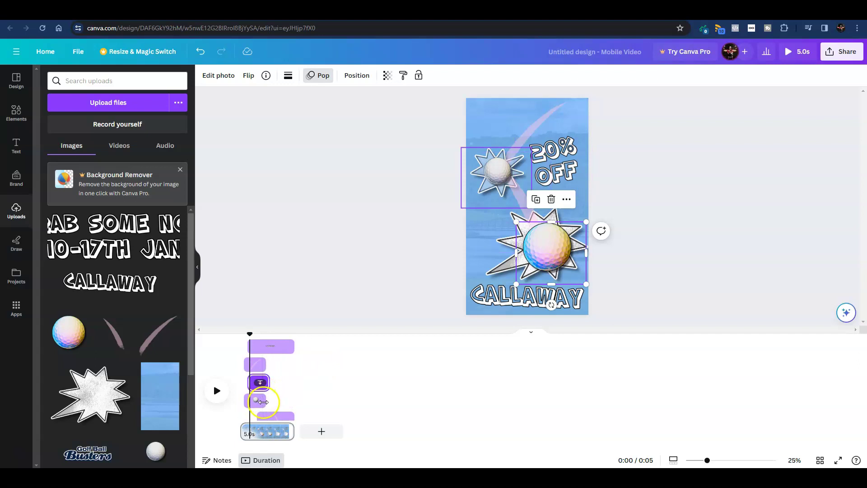
Start the small ball layer earlier, delay the fourth layer's appearance, and play back to check
drag(263, 402, 247, 402)
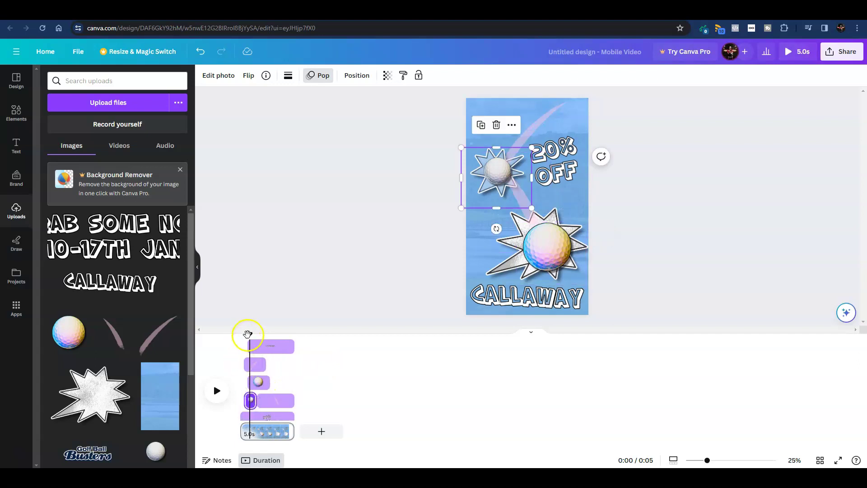
mouse_move(248, 334)
mouse_down()
mouse_move(278, 337)
mouse_move(243, 340)
mouse_up()
click(217, 391)
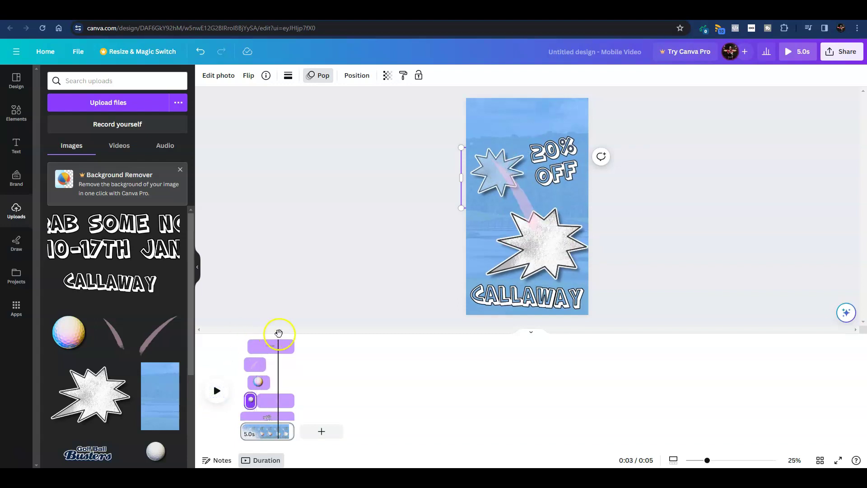
drag(279, 339, 240, 337)
click(274, 404)
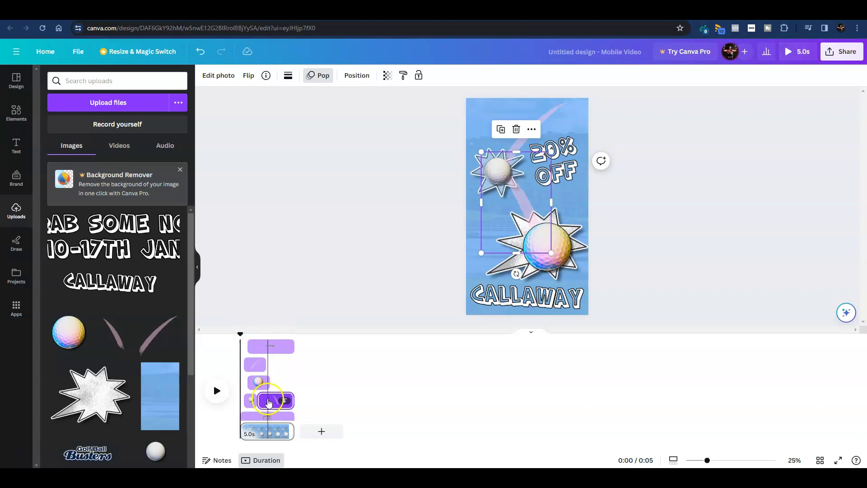
mouse_move(259, 401)
mouse_down()
mouse_move(269, 403)
mouse_move(242, 402)
mouse_move(247, 411)
mouse_move(270, 409)
mouse_move(256, 410)
mouse_up()
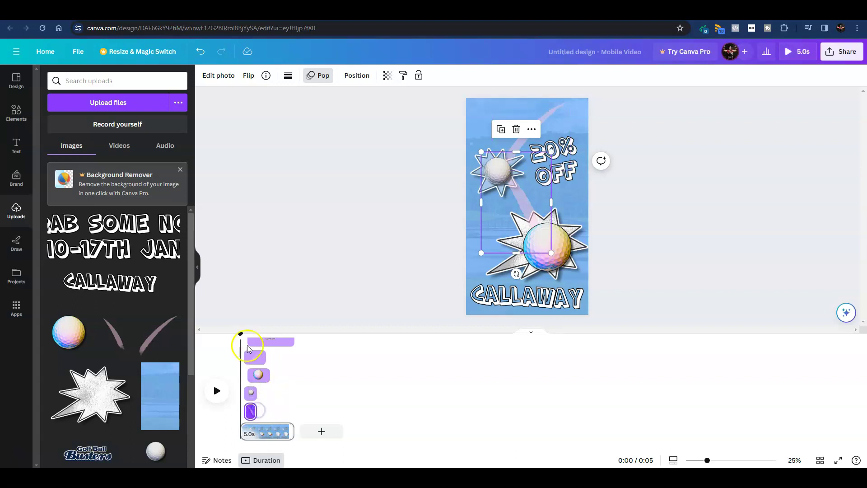
mouse_move(240, 334)
mouse_down()
mouse_move(281, 336)
mouse_move(240, 336)
mouse_up()
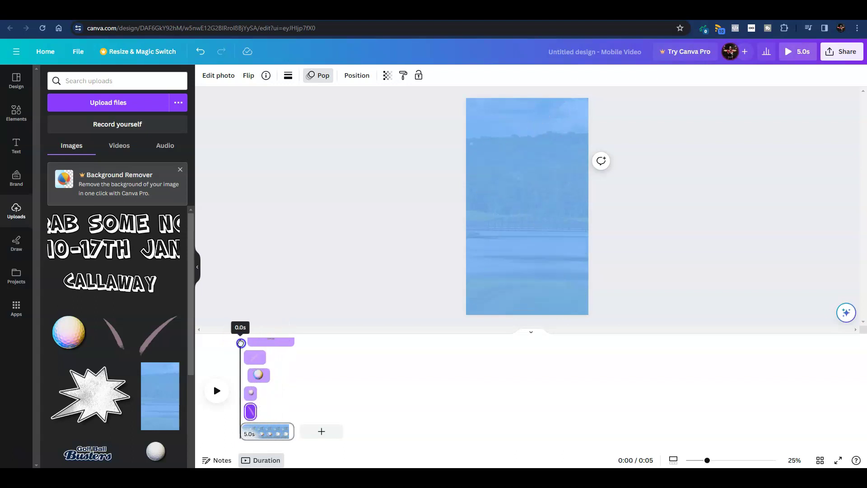
click(275, 382)
End the starburst and small starburst clips earlier and trim the 20% OFF clip at both ends
scroll(277, 384, down, 2)
click(281, 411)
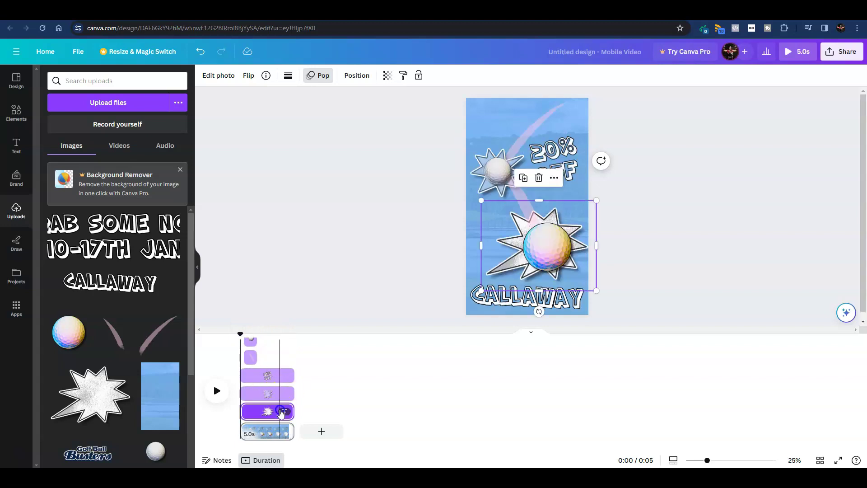
drag(242, 411, 238, 411)
click(293, 412)
drag(293, 412, 248, 394)
click(286, 400)
click(244, 396)
click(283, 375)
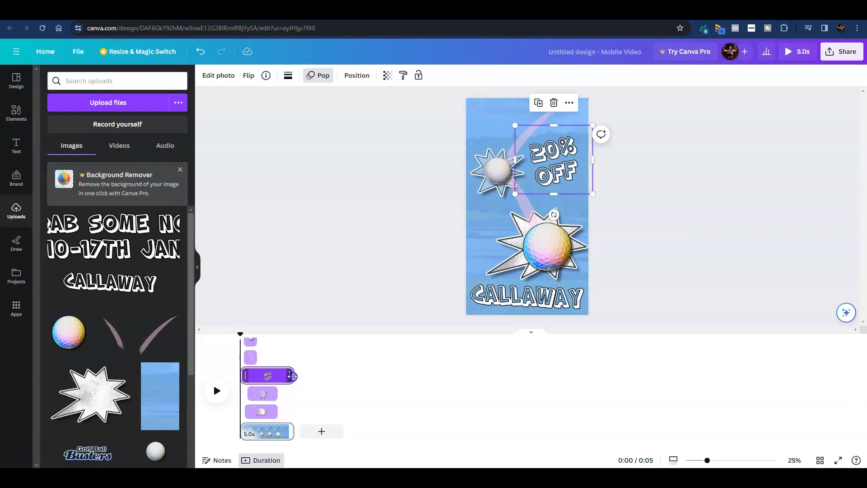
drag(292, 376, 249, 376)
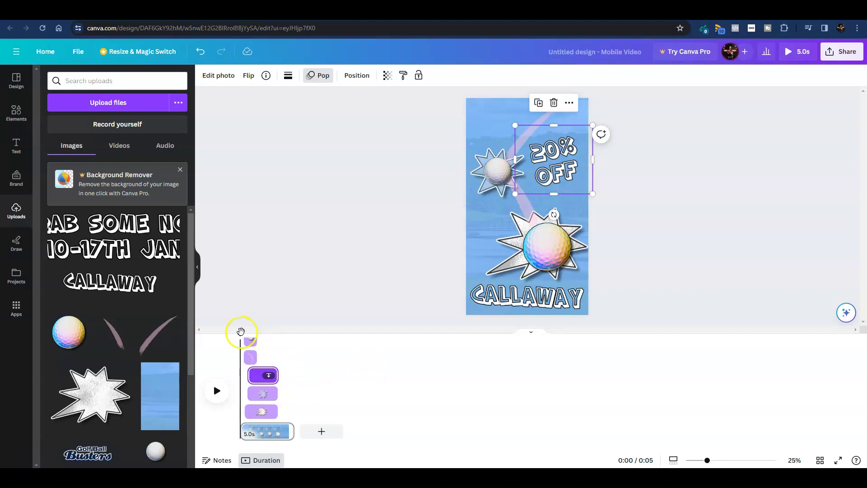
mouse_move(240, 334)
mouse_down()
mouse_move(286, 338)
mouse_move(234, 341)
mouse_up()
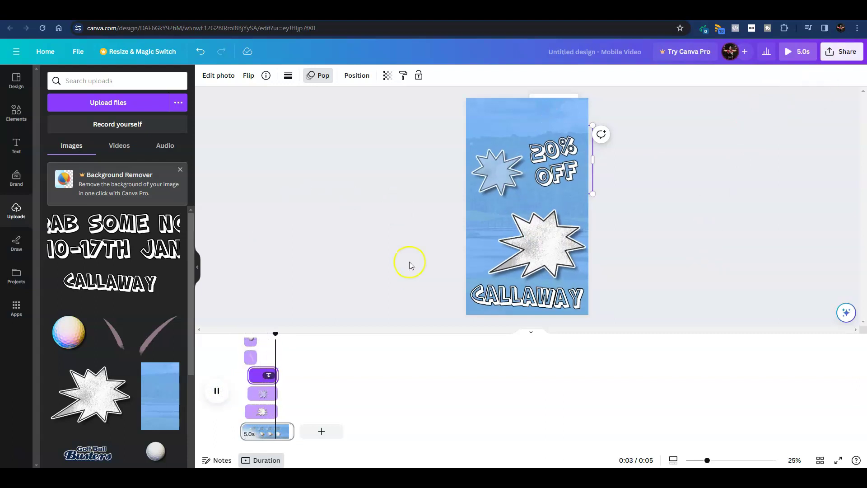
Open the Download settings under Share, keeping MP4 Video at 1080p (HD)
click(848, 51)
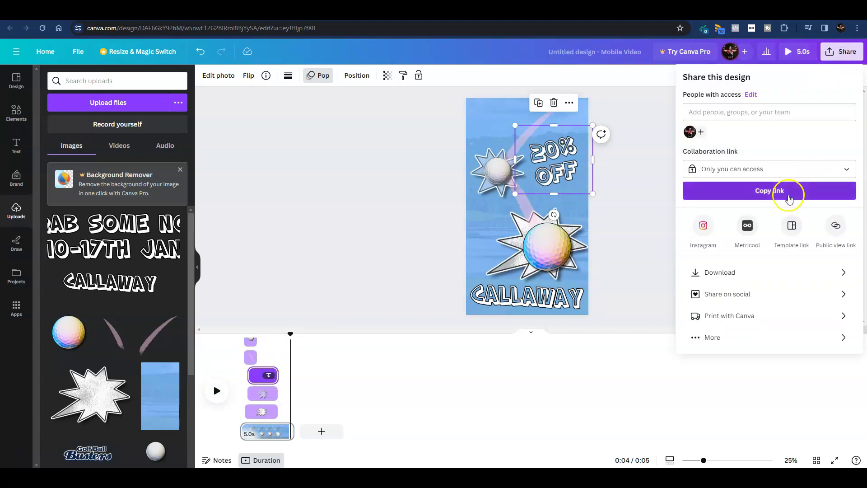
click(726, 276)
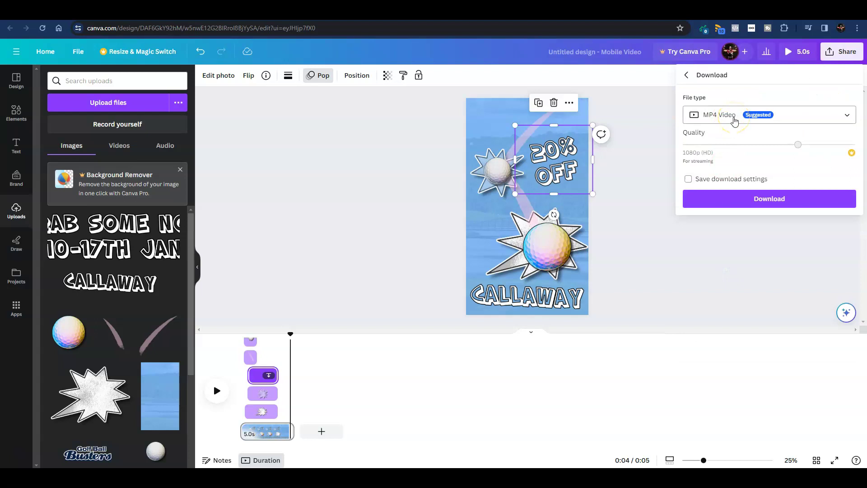